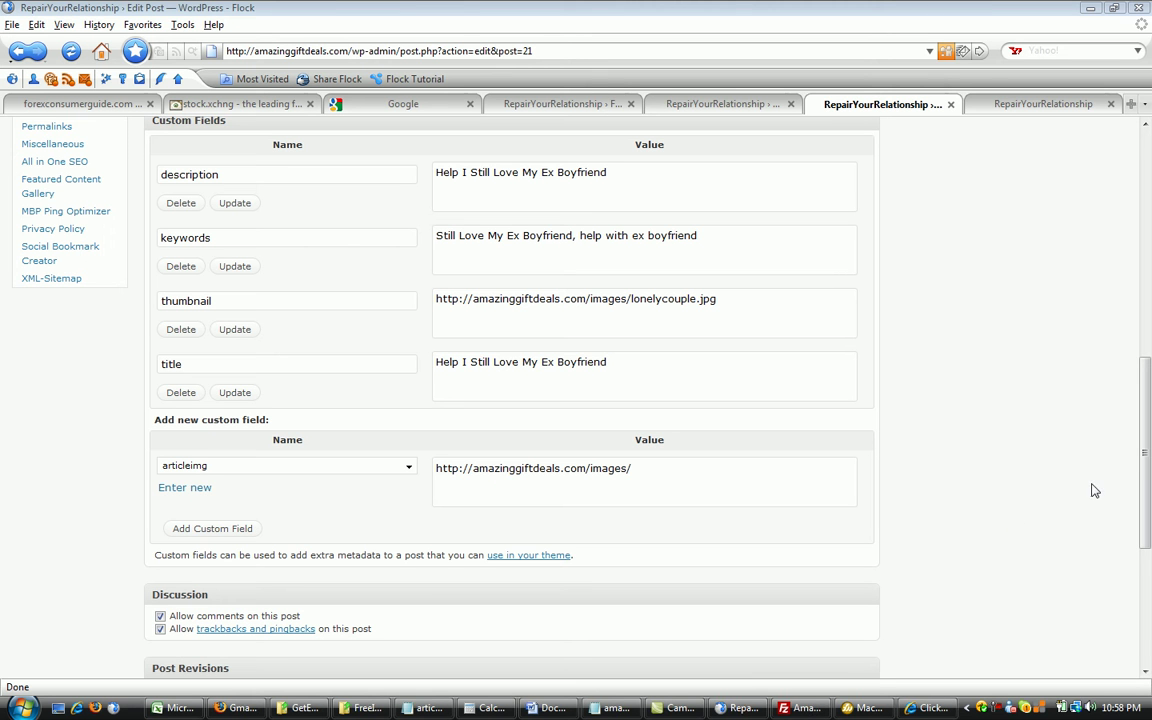
Scroll through the post's custom fields, then switch to the stock.xchng homepage tab
left_click(1148, 490)
left_click_drag(1148, 490, 1148, 252)
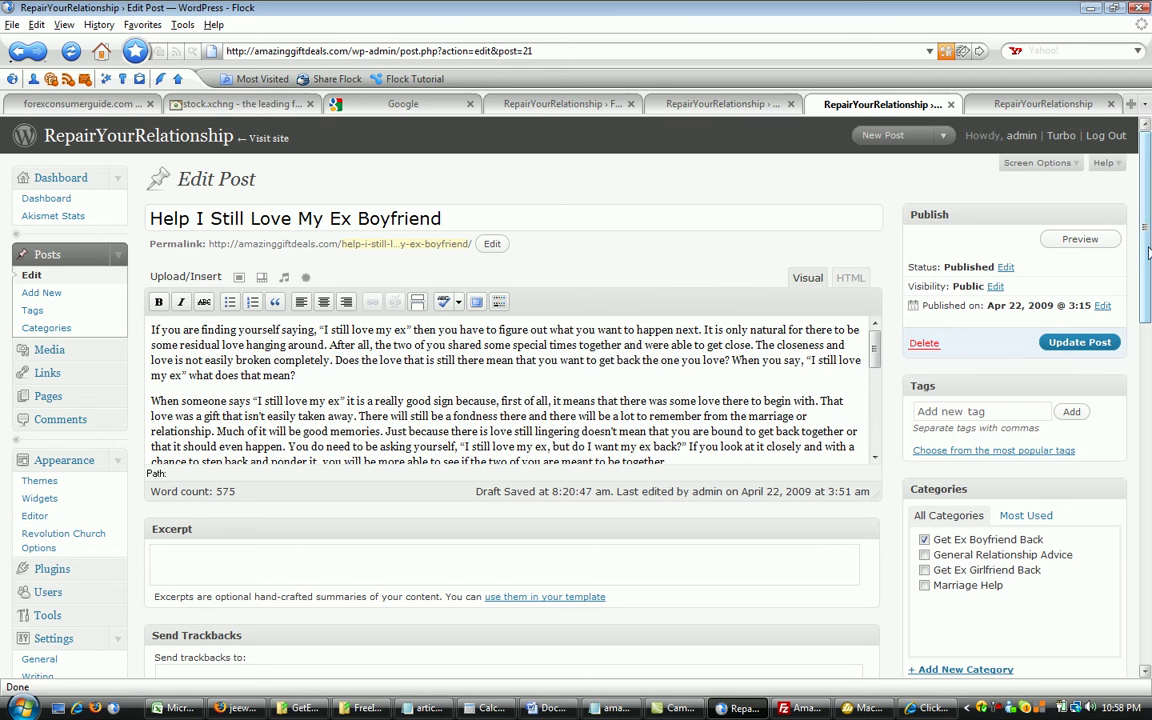
left_click_drag(1150, 258, 1150, 500)
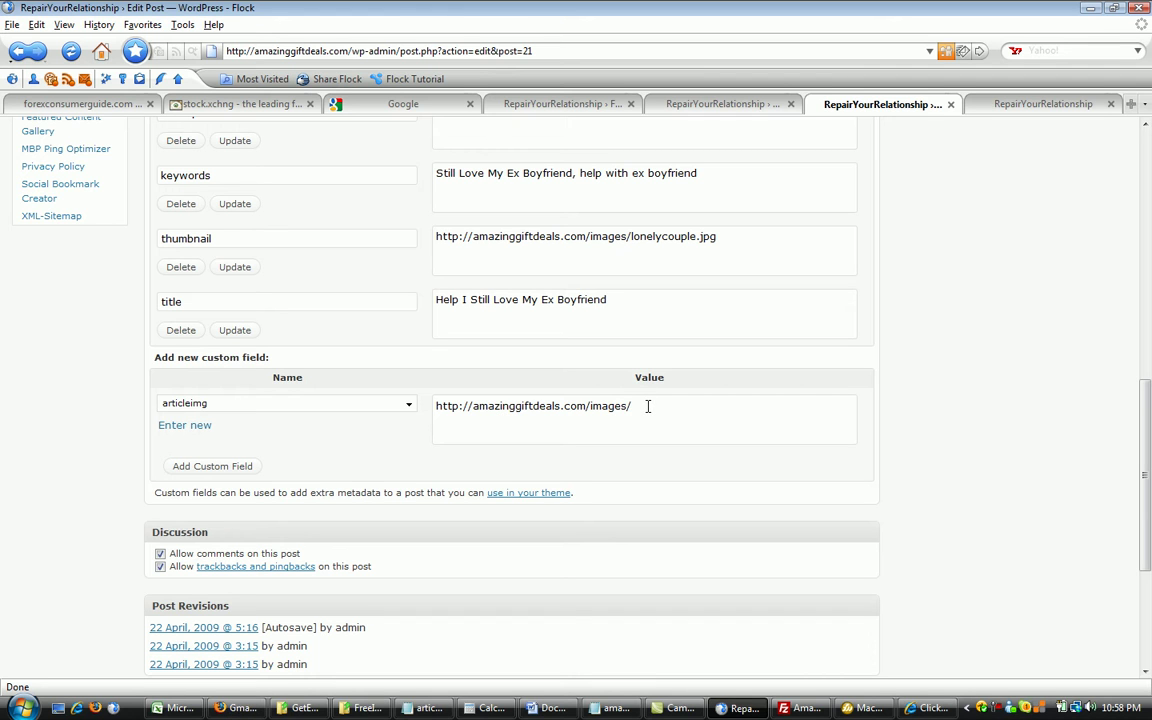
left_click(228, 116)
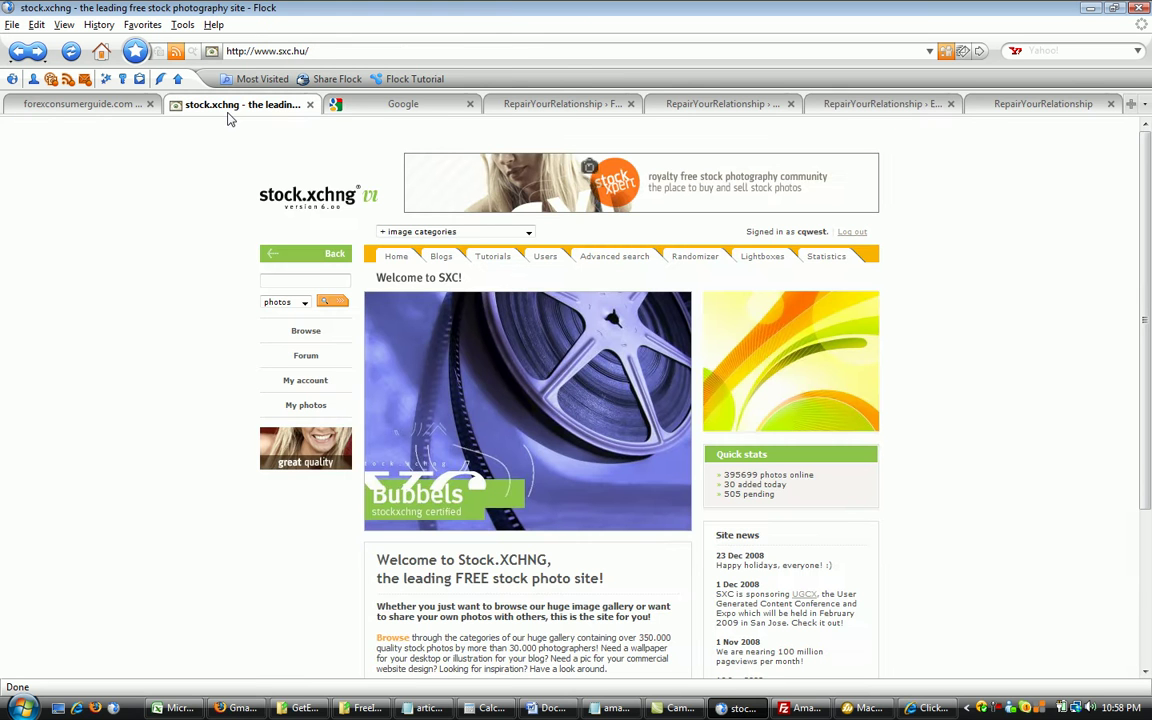
Focus stock.xchng's photo search field, check the WordPress post, and return to stock.xchng
left_click(286, 281)
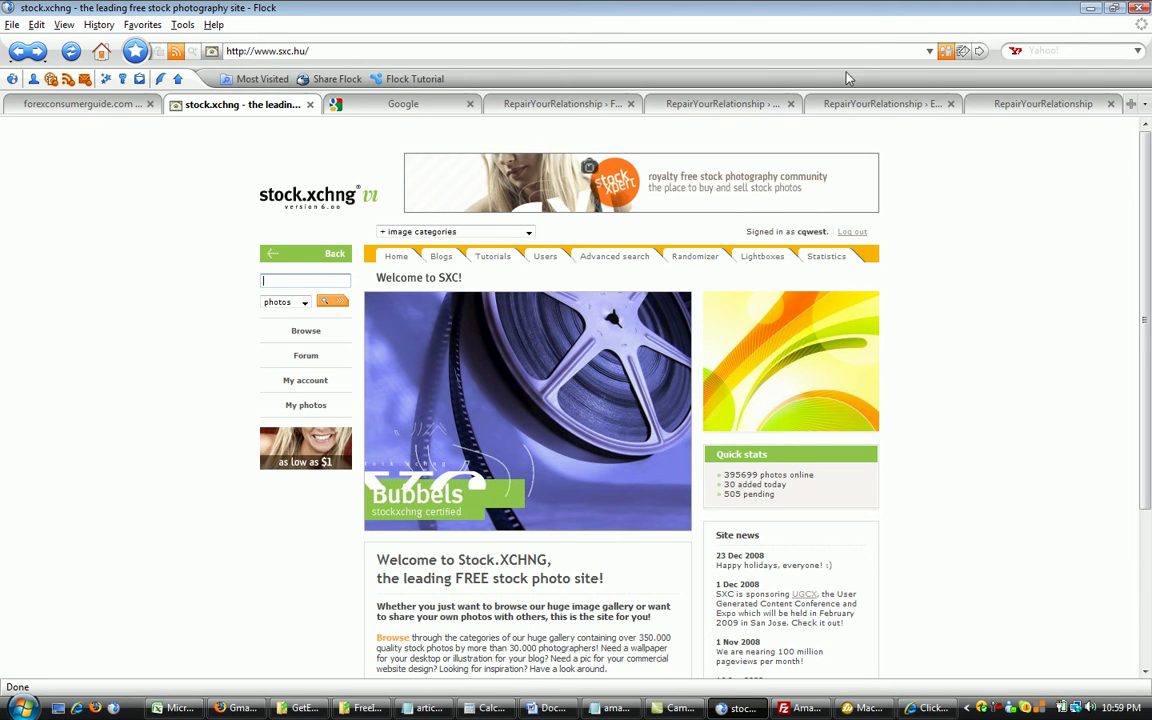
left_click(870, 104)
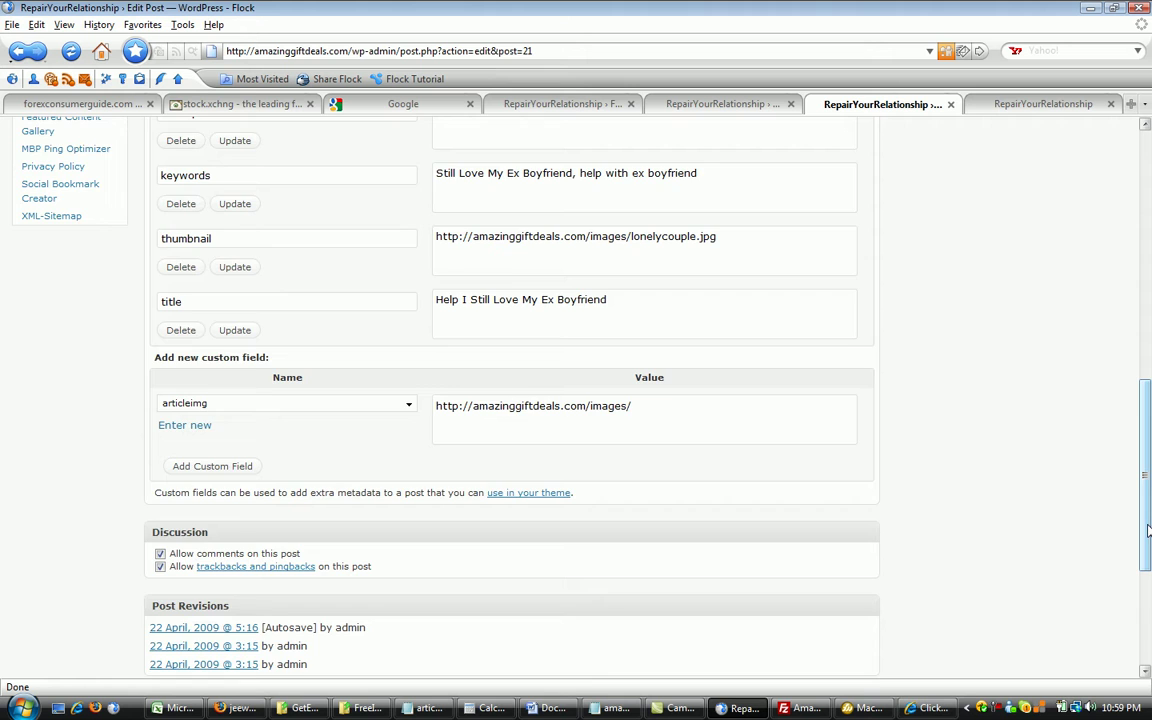
mouse_move(1146, 535)
left_mouse_down()
mouse_move(1146, 463)
mouse_move(1146, 560)
left_mouse_up()
left_click(245, 105)
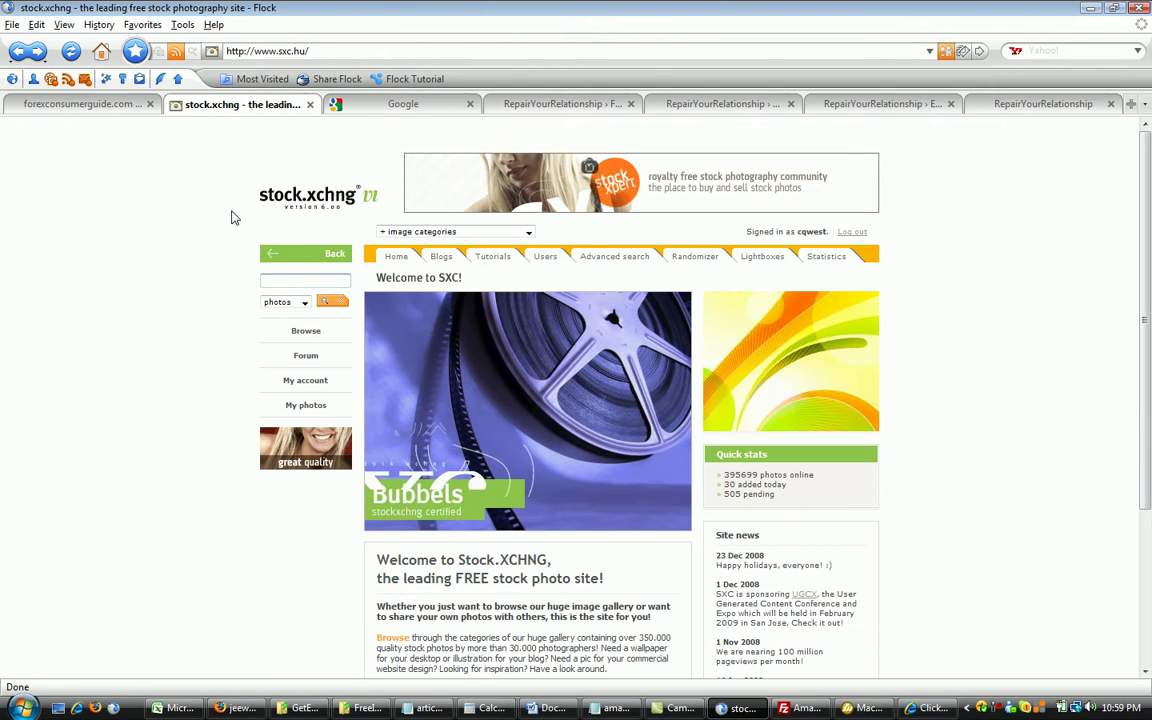
Search stock.xchng for 'sad girl' and open the 'at the bottom' photo from the results
type("sad girl")
key("Return")
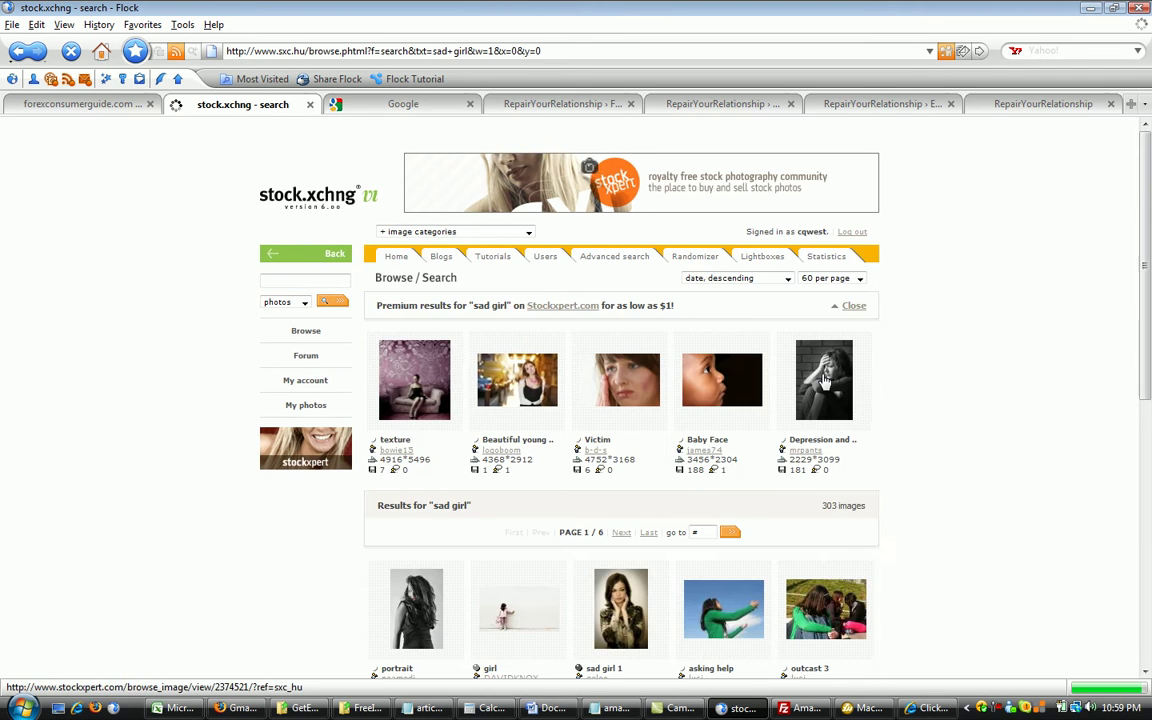
mouse_move(848, 410)
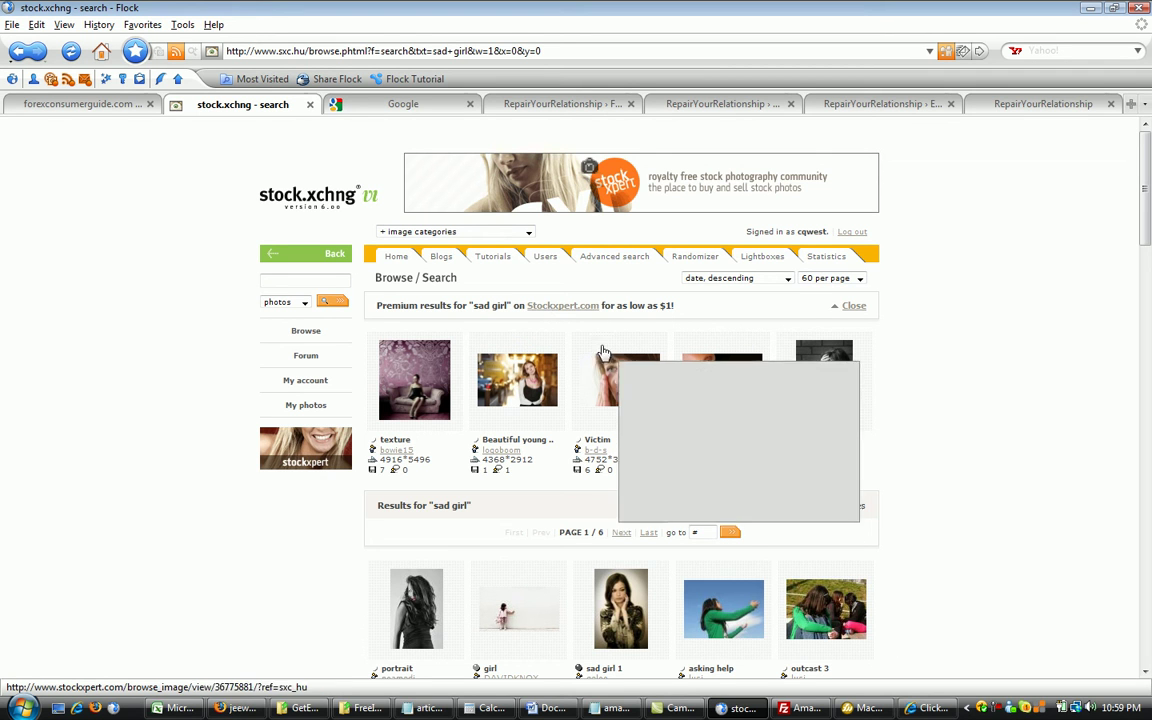
mouse_move(815, 403)
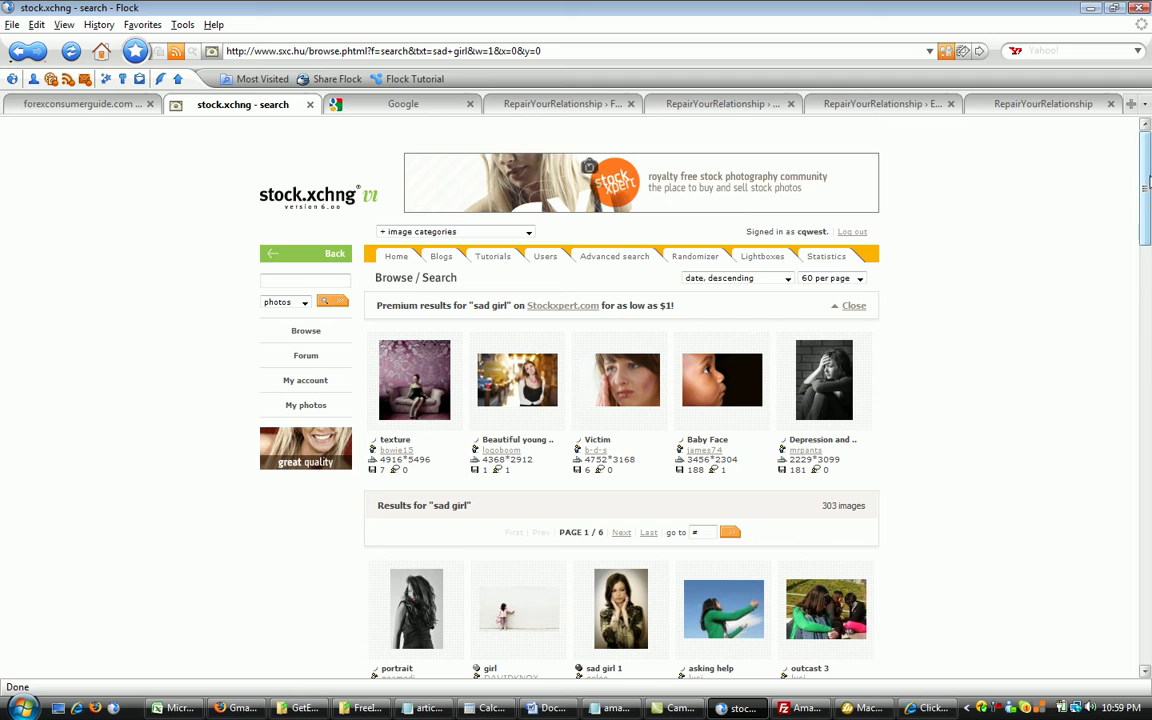
left_click_drag(1147, 182, 1149, 372)
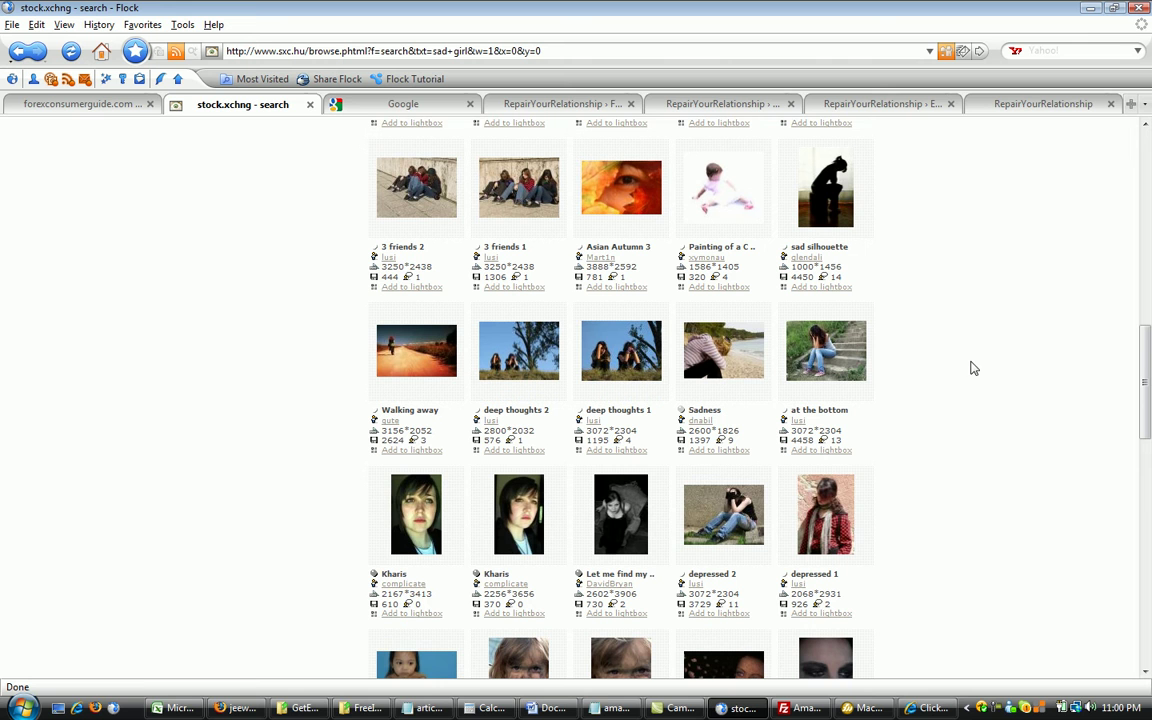
left_click(845, 363)
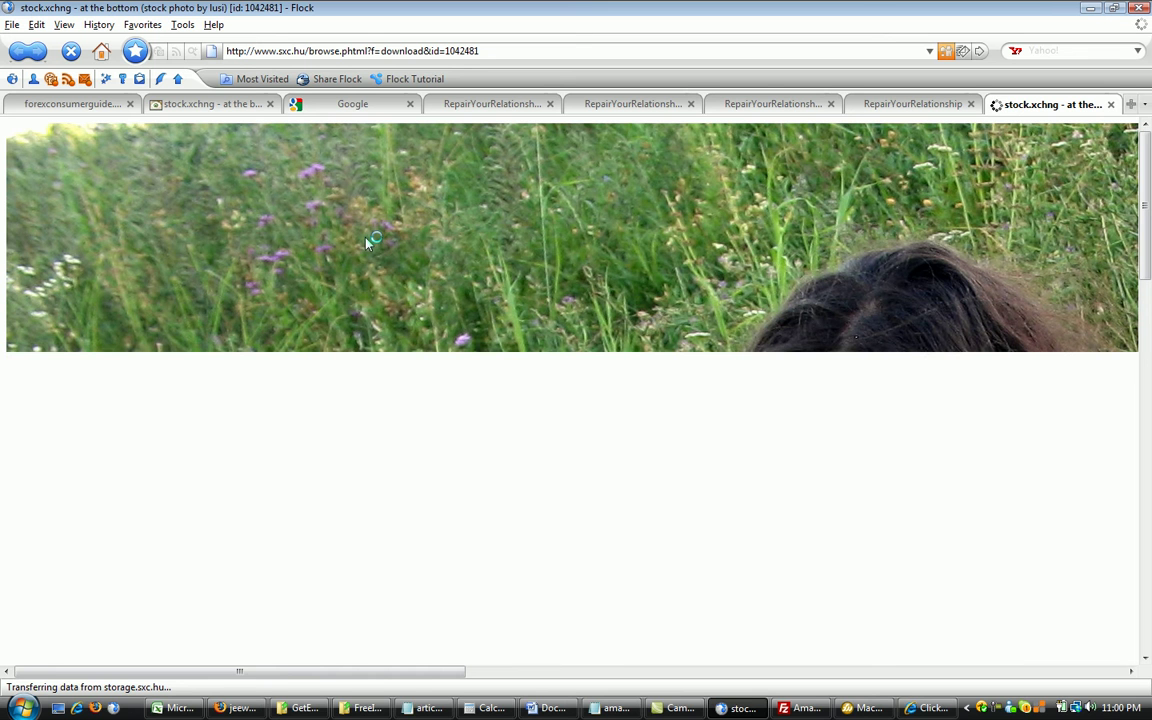
Save the full-size photo to disk as sadgirl.jpg and close its tab
right_click(145, 226)
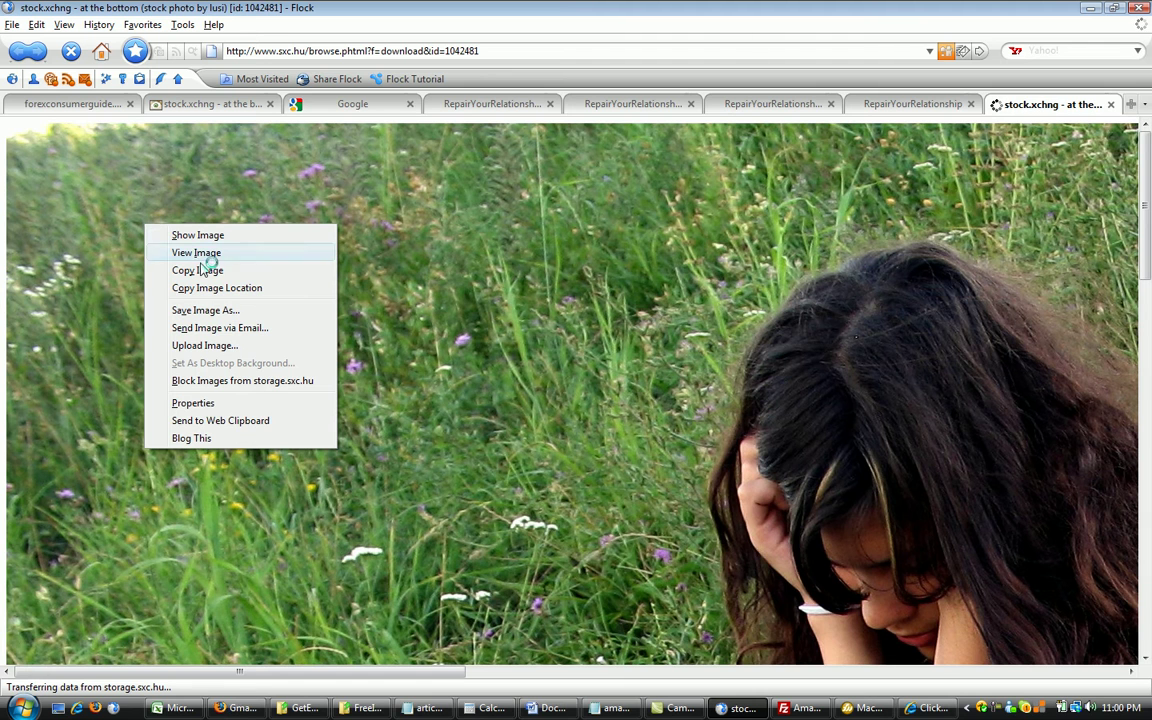
left_click(204, 311)
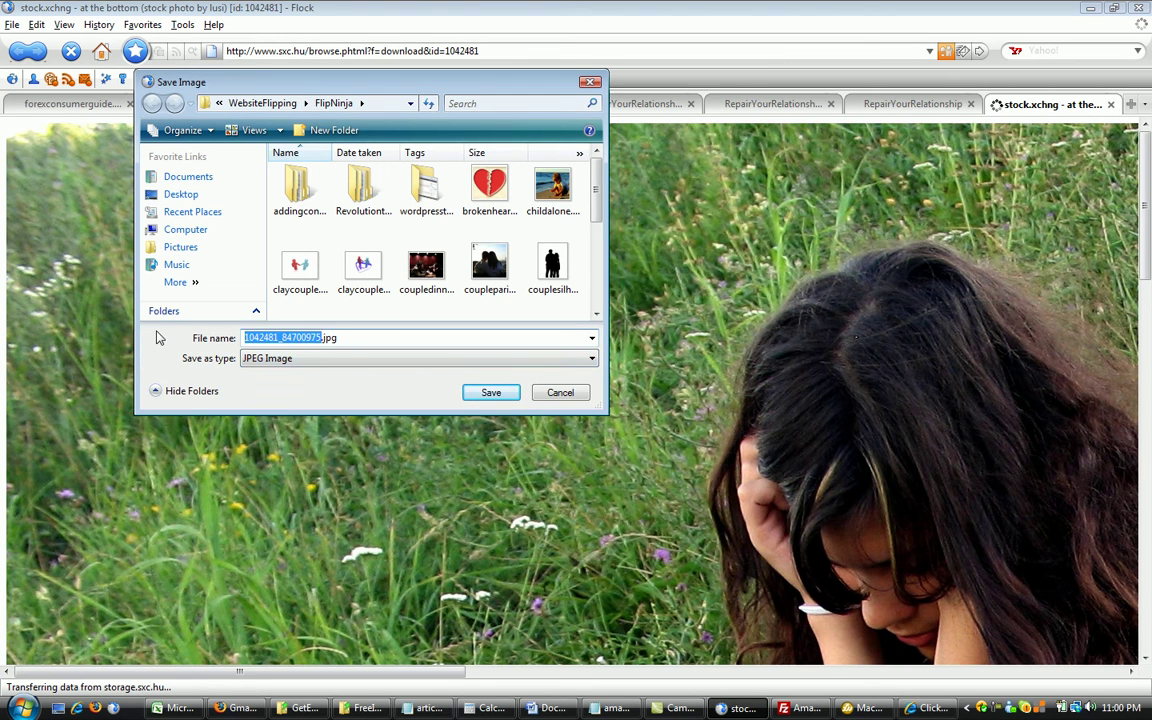
type("sadph")
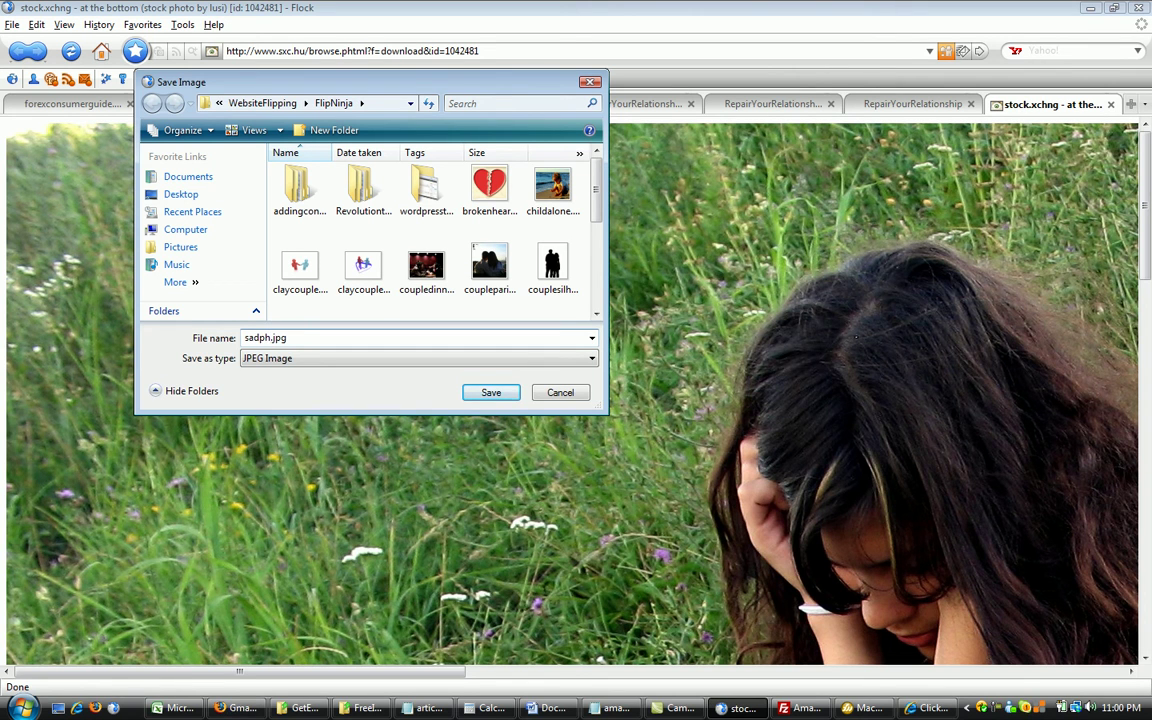
key("BackSpace")
key("BackSpace")
type("girl")
left_click(491, 392)
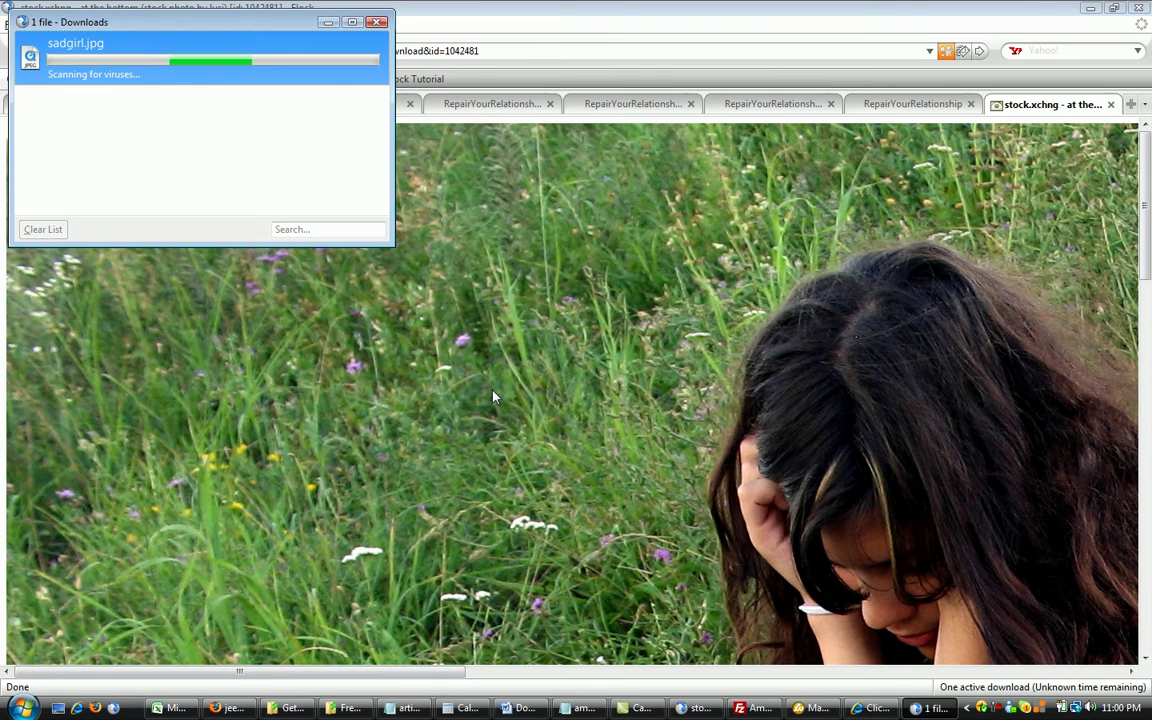
left_click(1112, 105)
left_click(1112, 105)
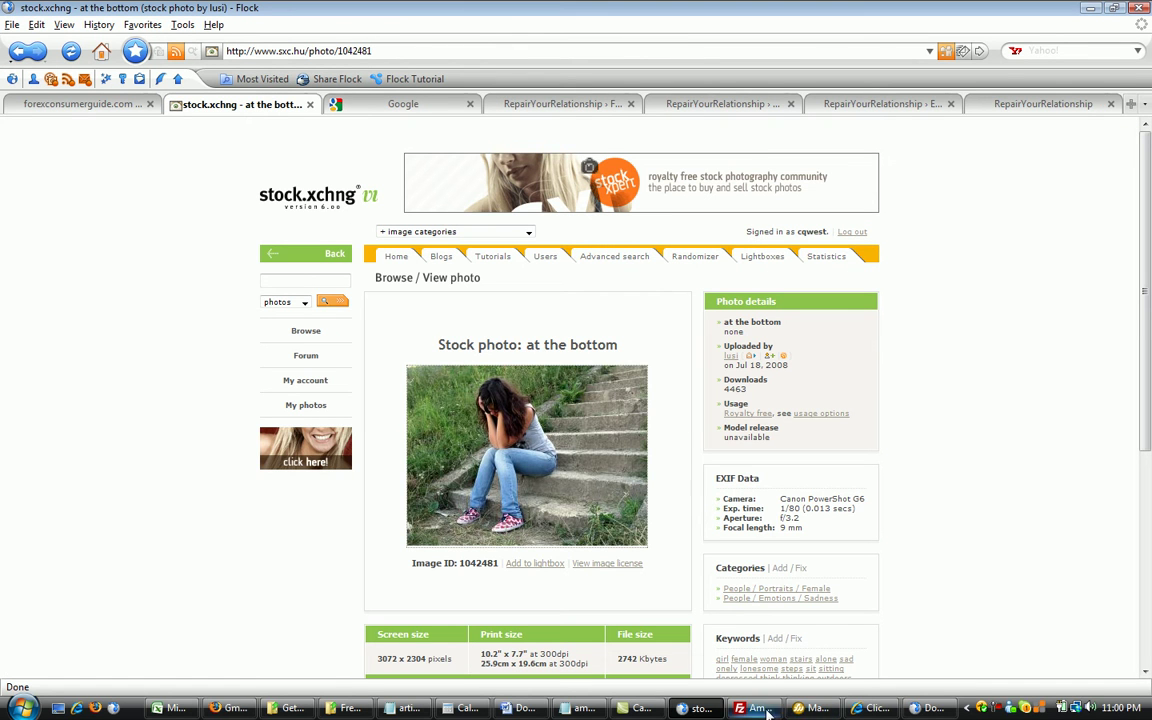
Open the downloaded sadgirl.jpg (3072 x 2304) in Fireworks from the start page
left_click(812, 708)
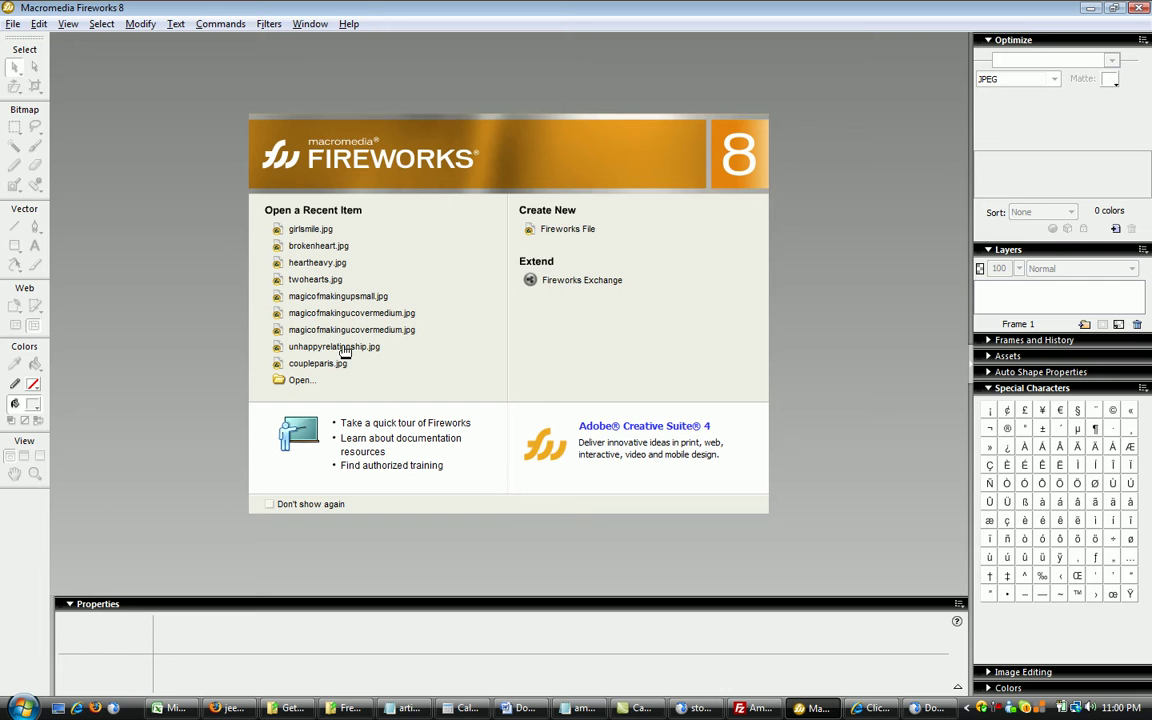
left_click(299, 381)
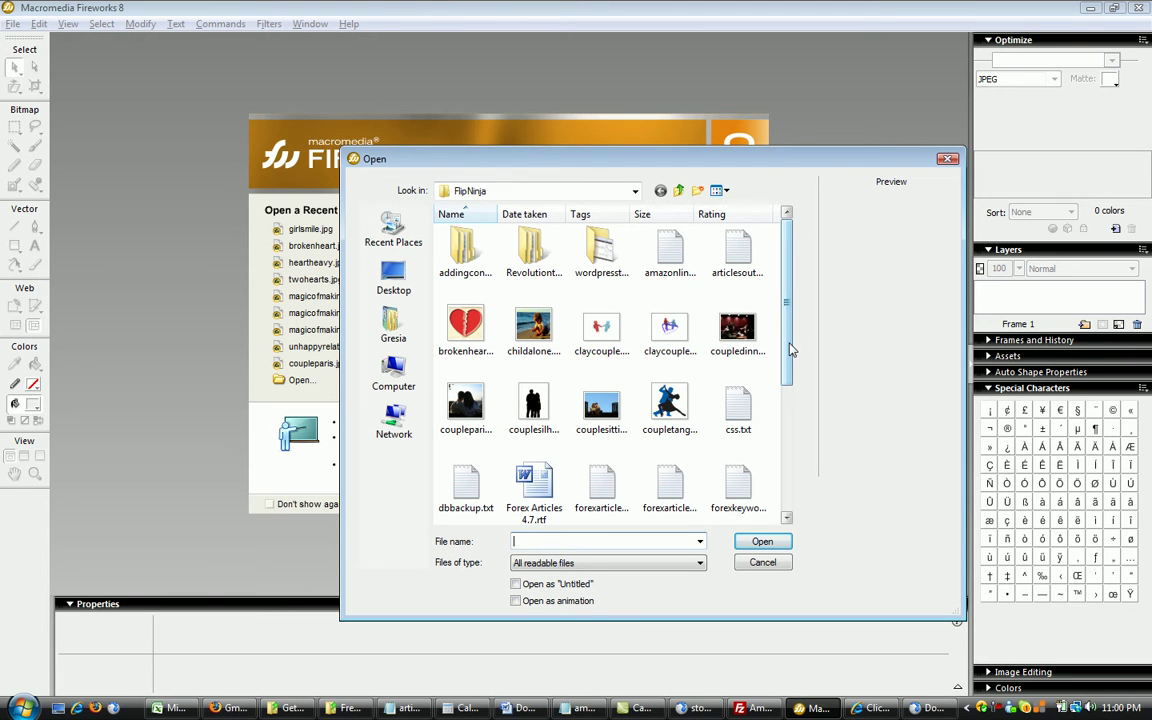
left_click_drag(789, 342, 774, 470)
left_click(740, 415)
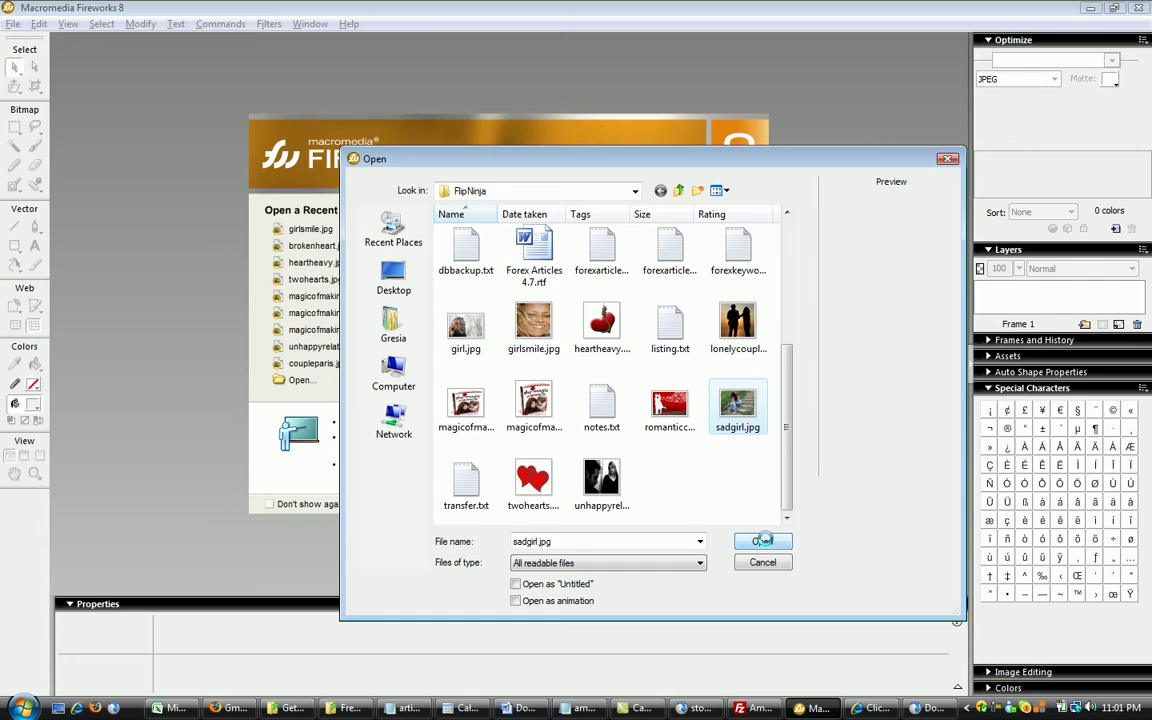
left_click(762, 540)
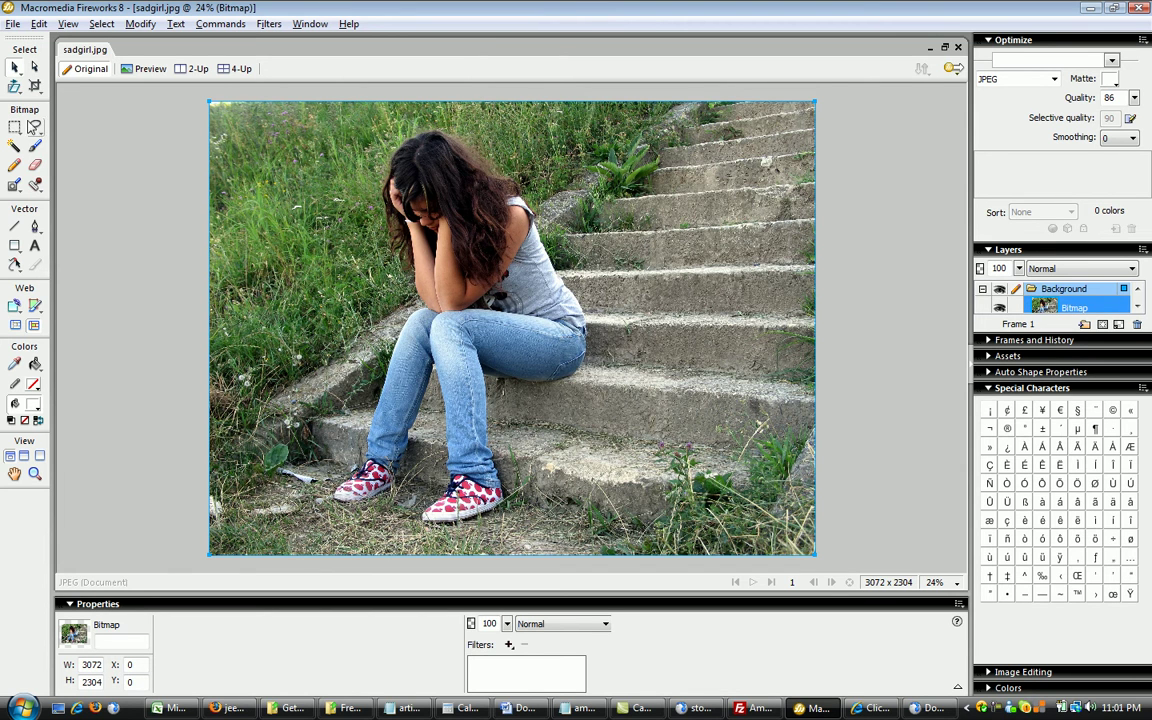
left_click(35, 88)
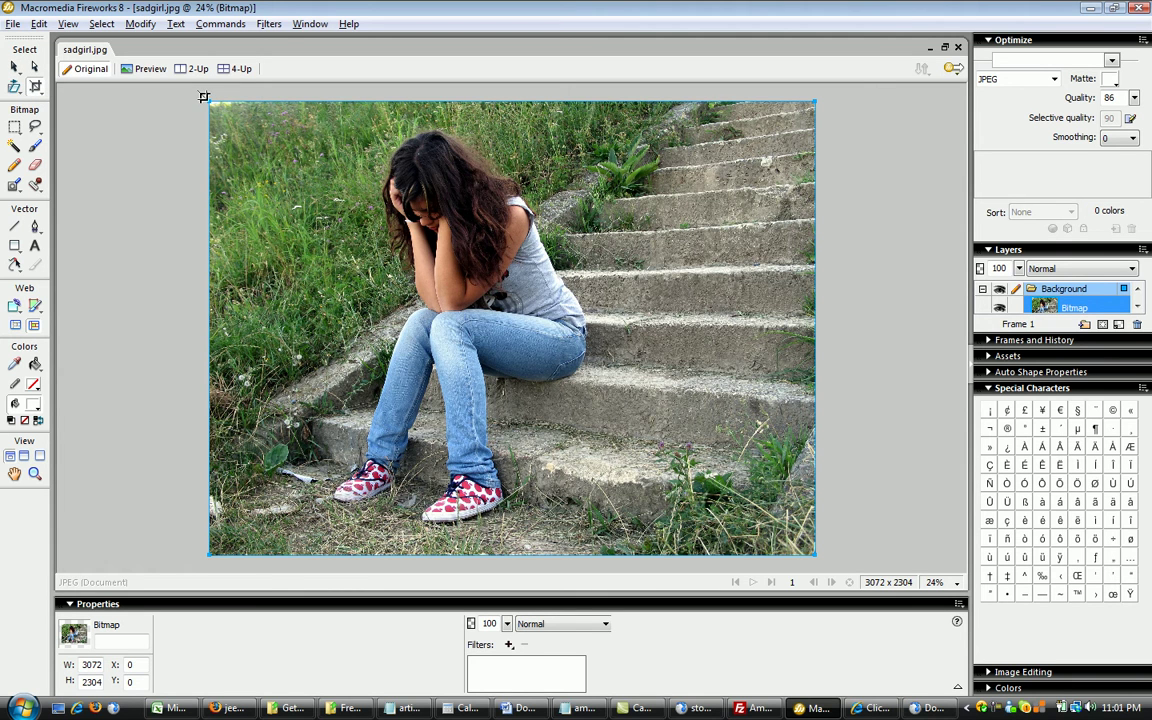
left_click_drag(185, 90, 720, 525)
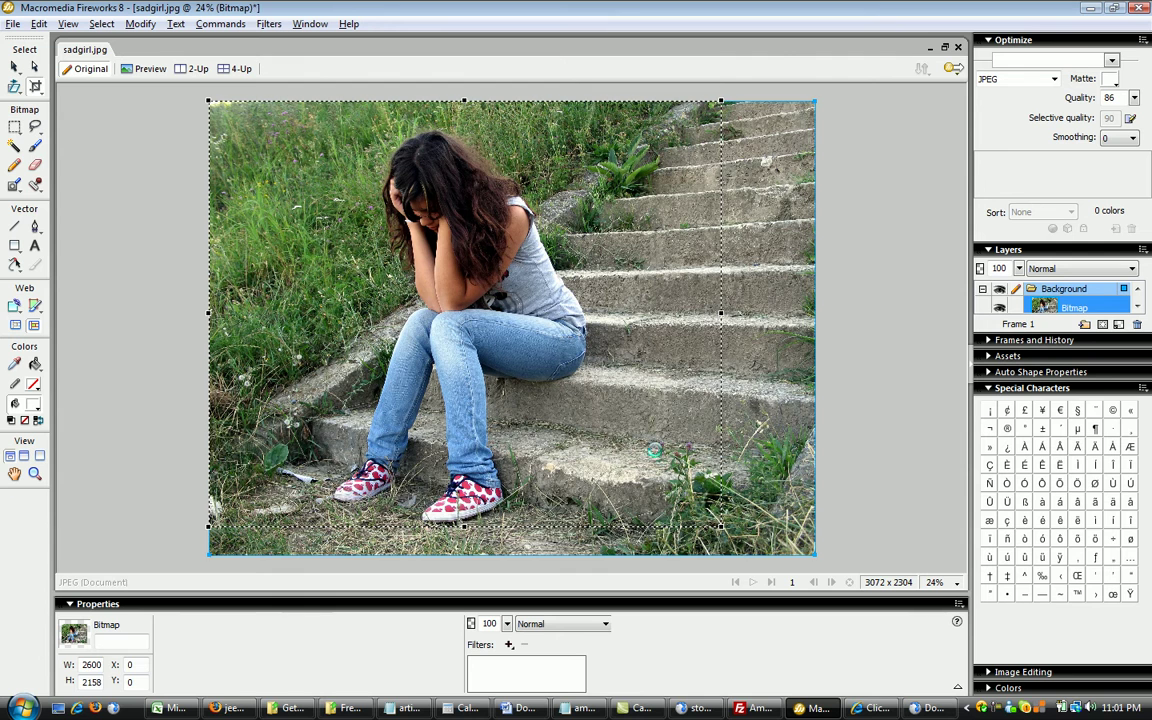
double_click(655, 450)
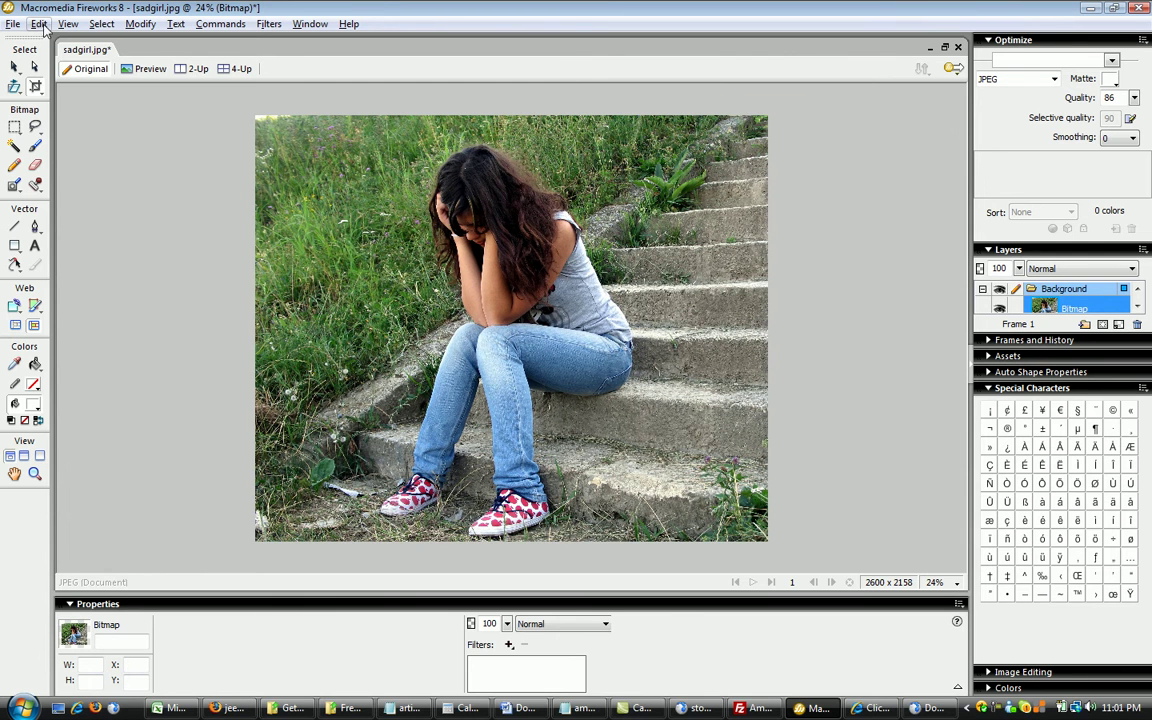
left_click(40, 25)
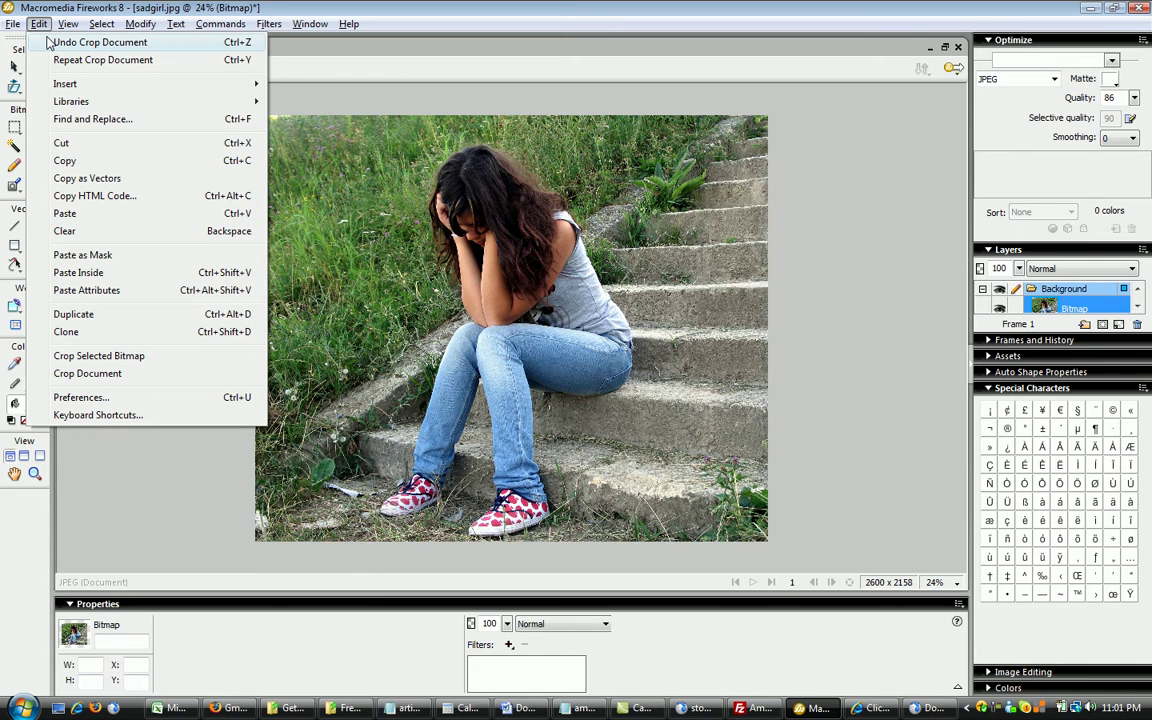
left_click(75, 43)
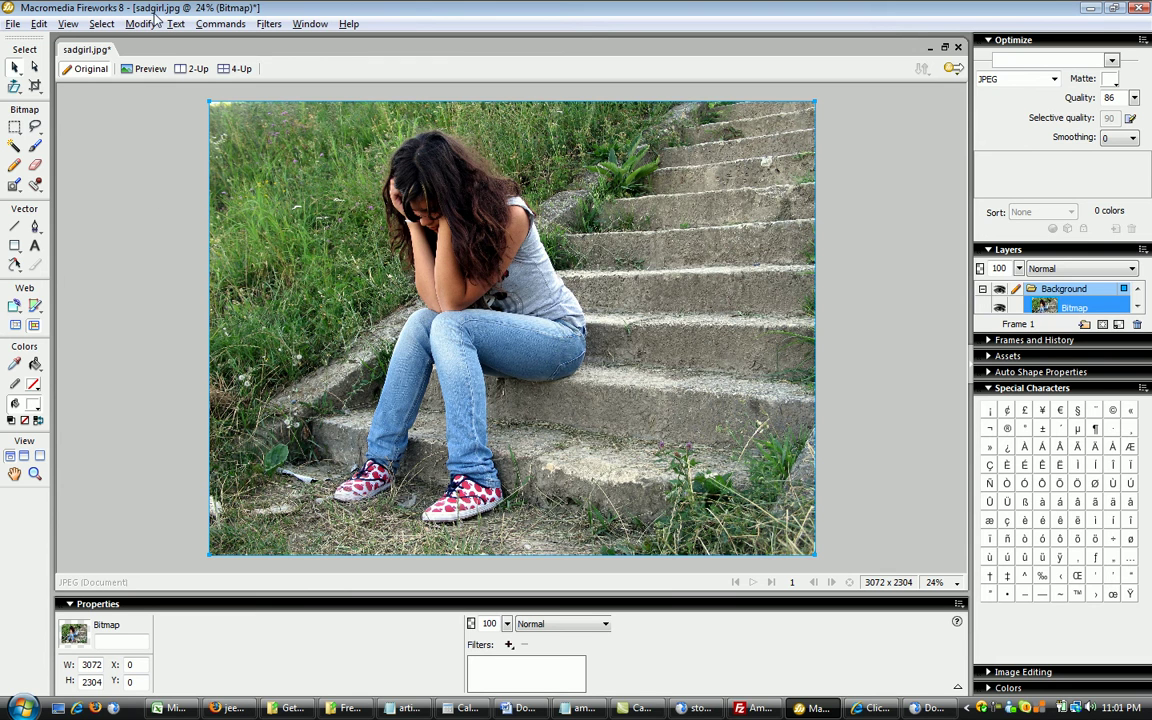
Bring up the Image Size dialog and turn on Constrain proportions
left_click(143, 28)
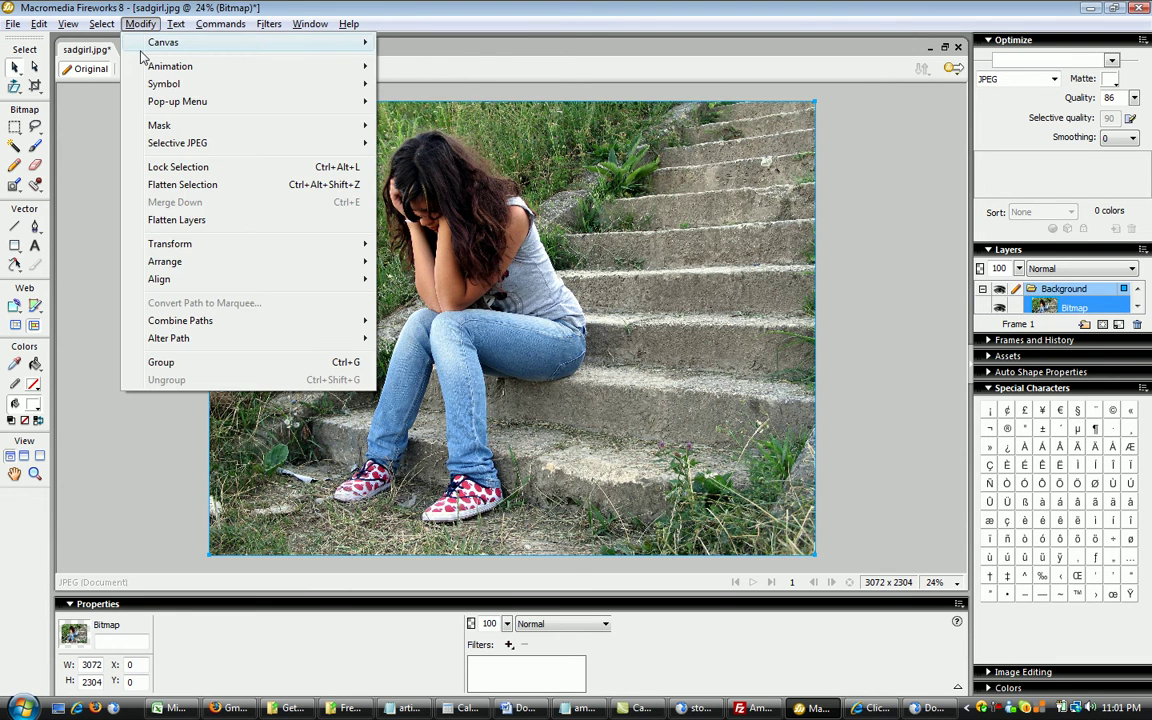
mouse_move(146, 49)
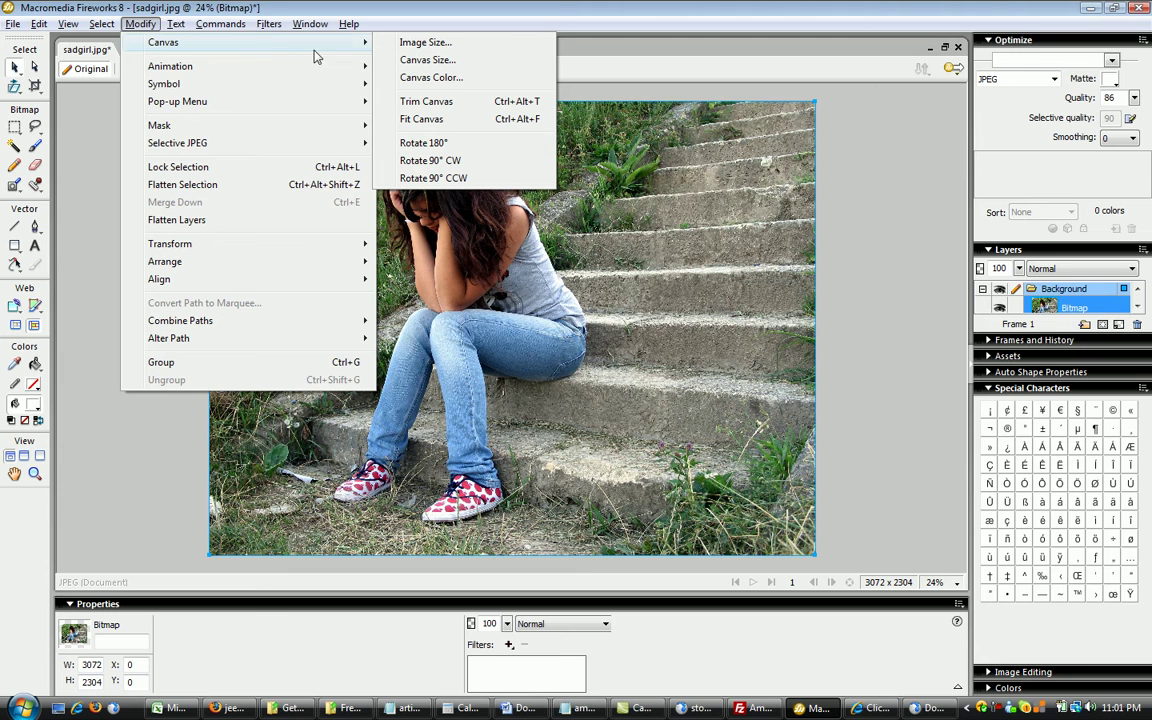
left_click(405, 42)
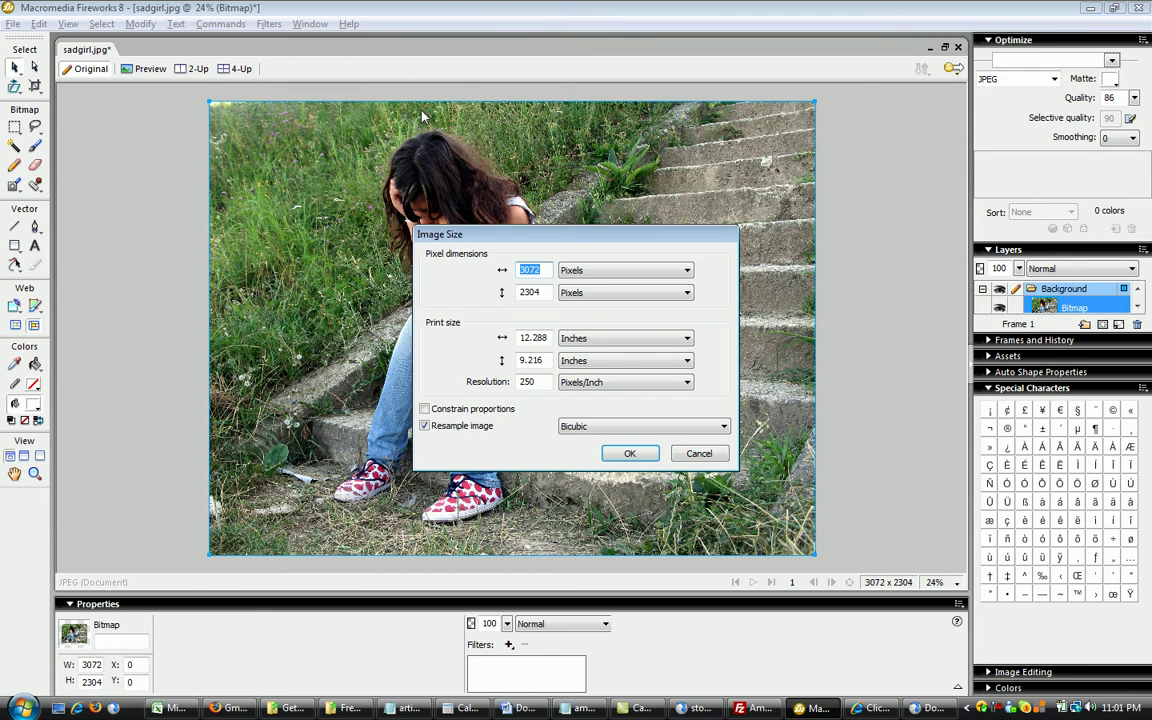
left_click(424, 410)
Review the Featured Content Gallery's 590 x 400 size settings, then view the live homepage slider
left_click(693, 708)
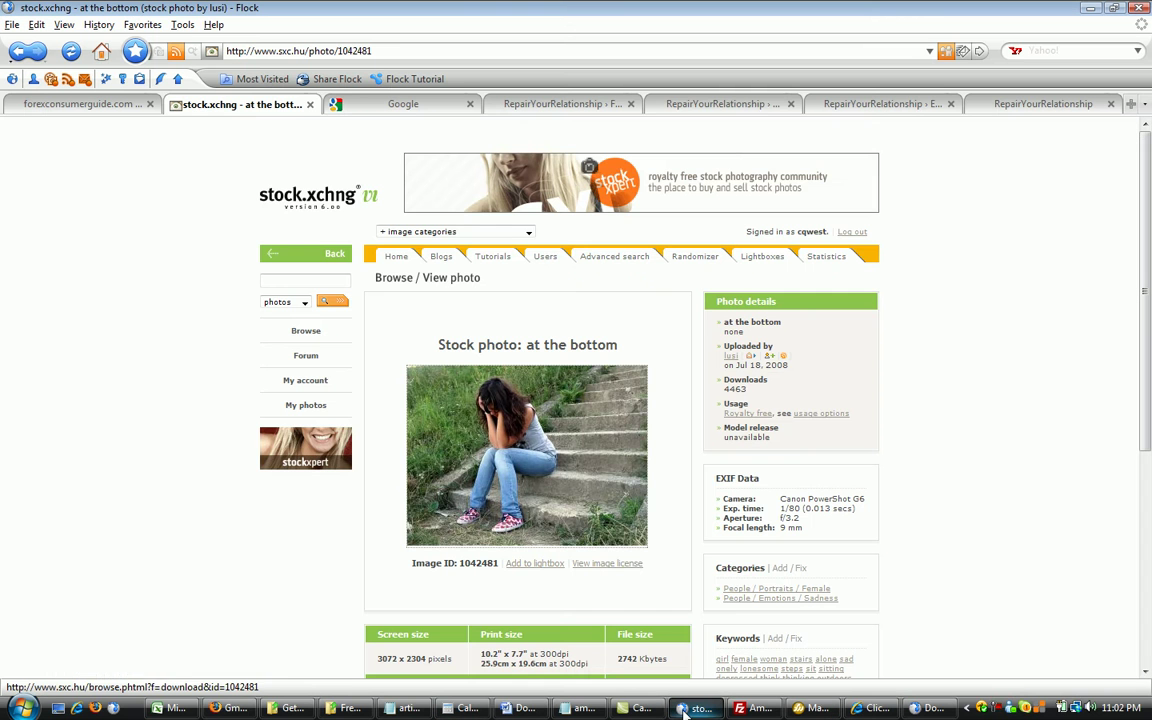
left_click(725, 105)
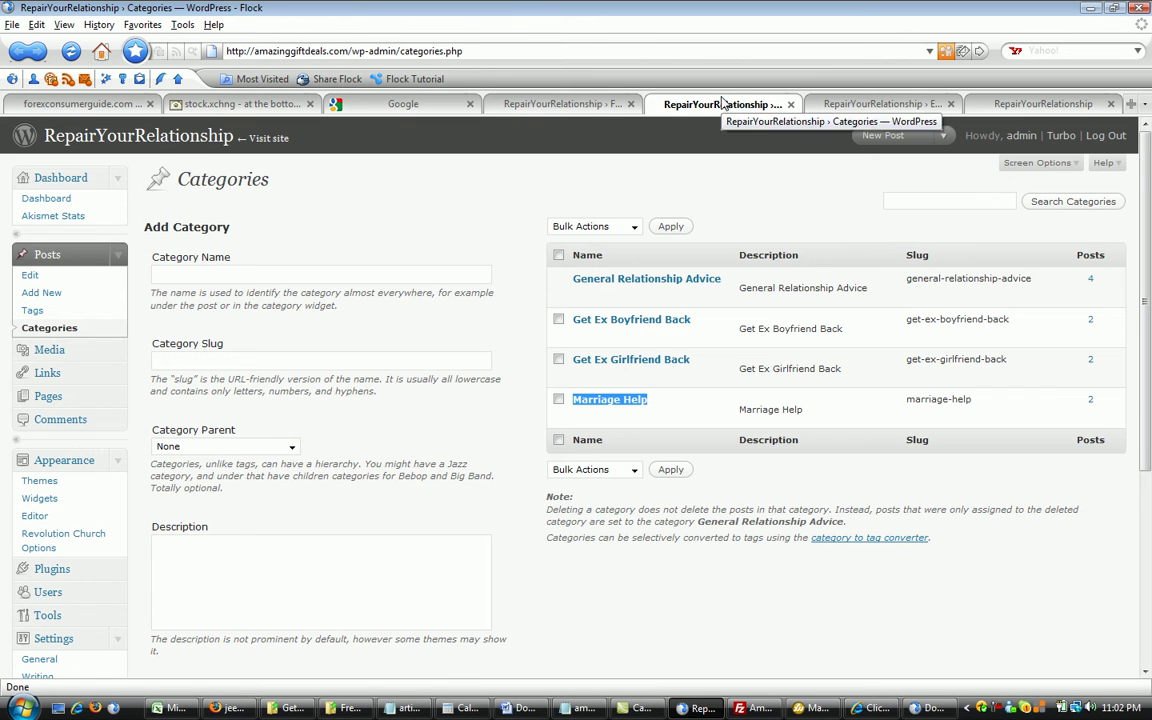
left_click(563, 106)
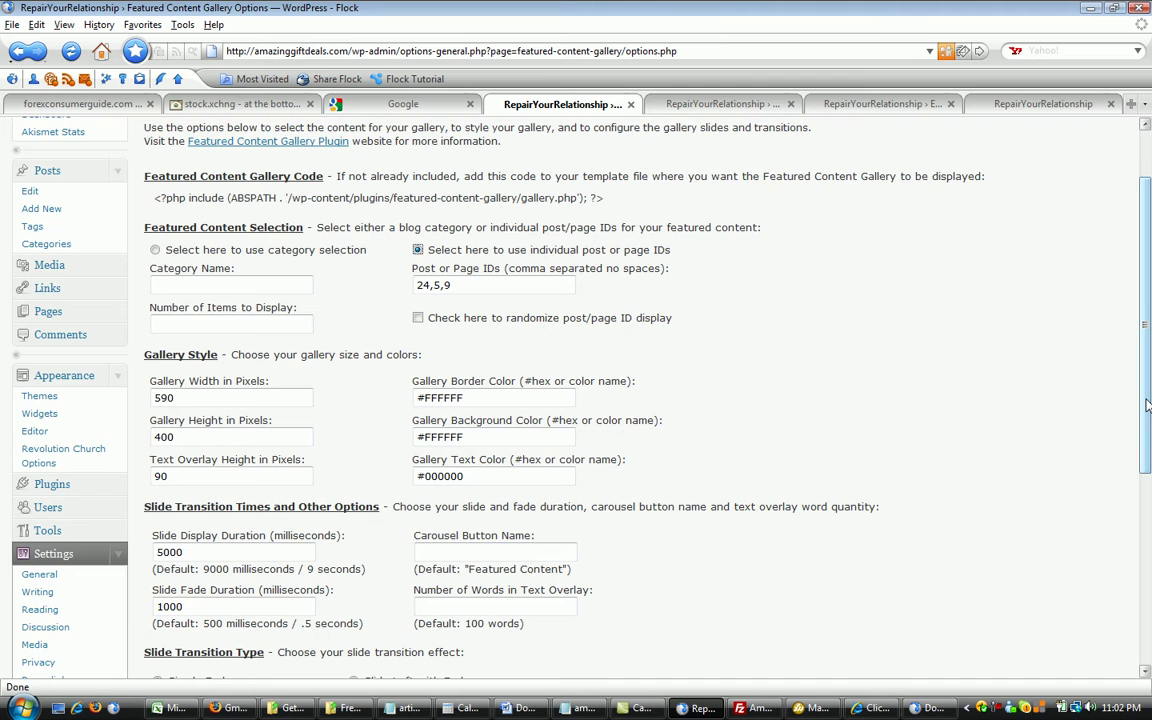
mouse_move(1148, 404)
left_mouse_down()
mouse_move(1142, 426)
mouse_move(1142, 392)
mouse_move(1142, 423)
left_mouse_up()
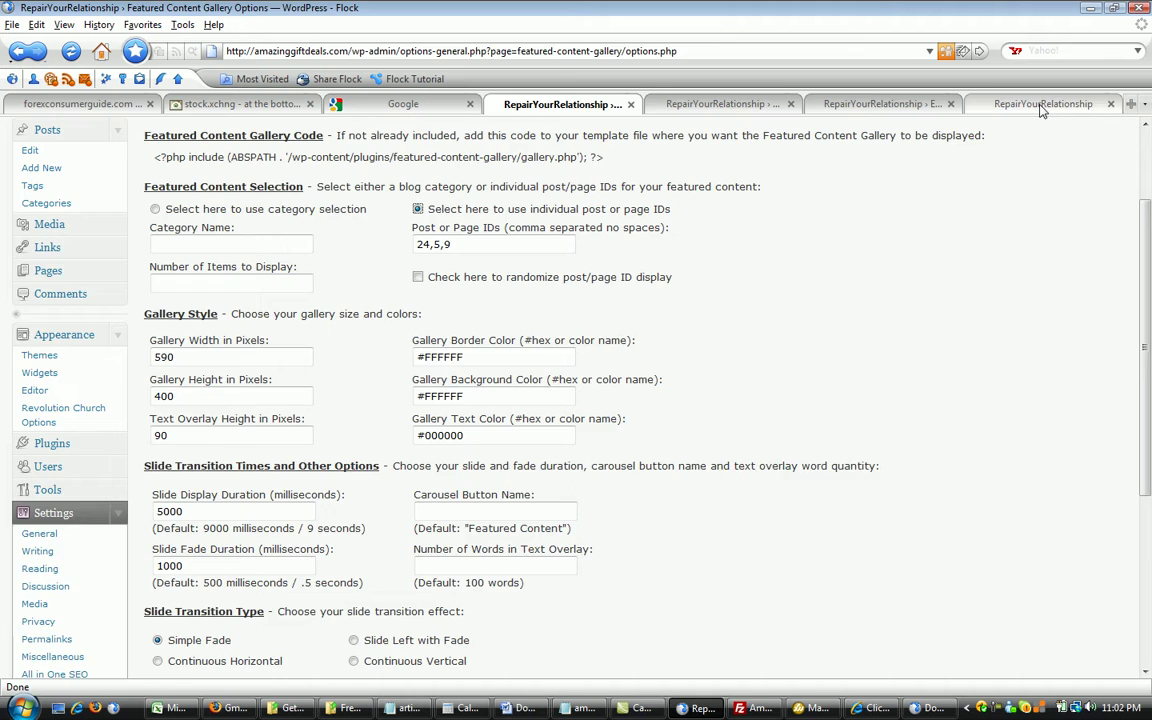
left_click(1042, 105)
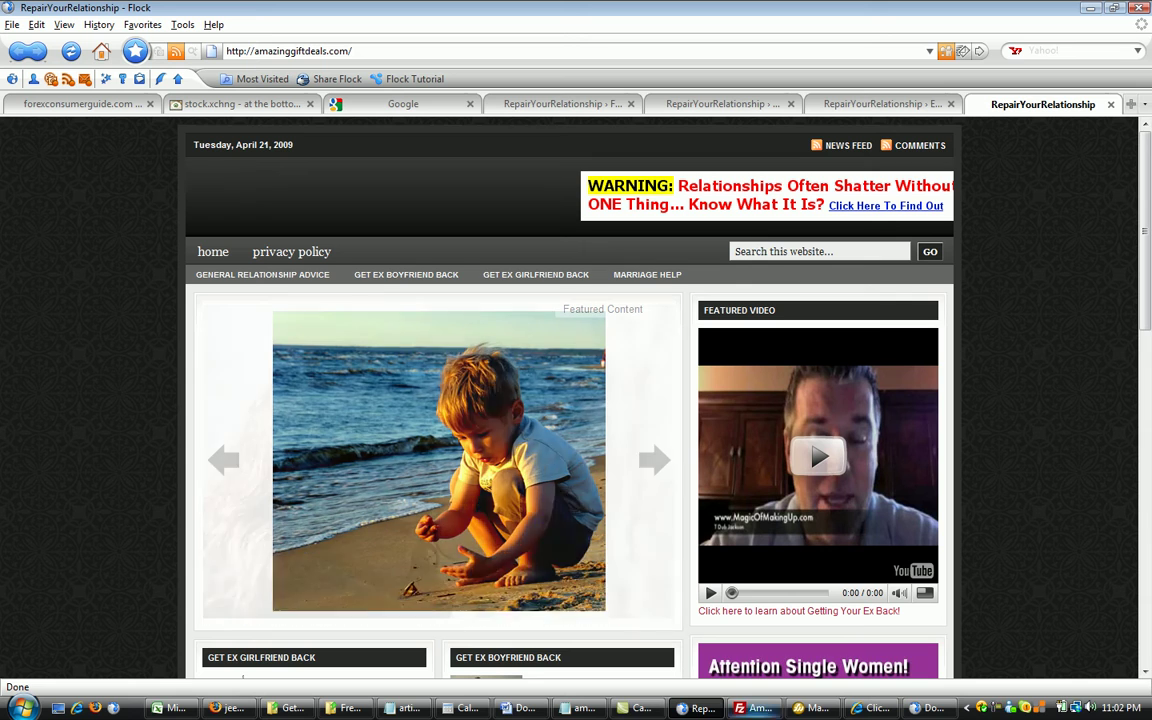
Resize sadgirl.jpg to 500 pixels wide, giving 500 x 375 with proportions kept
left_click(810, 708)
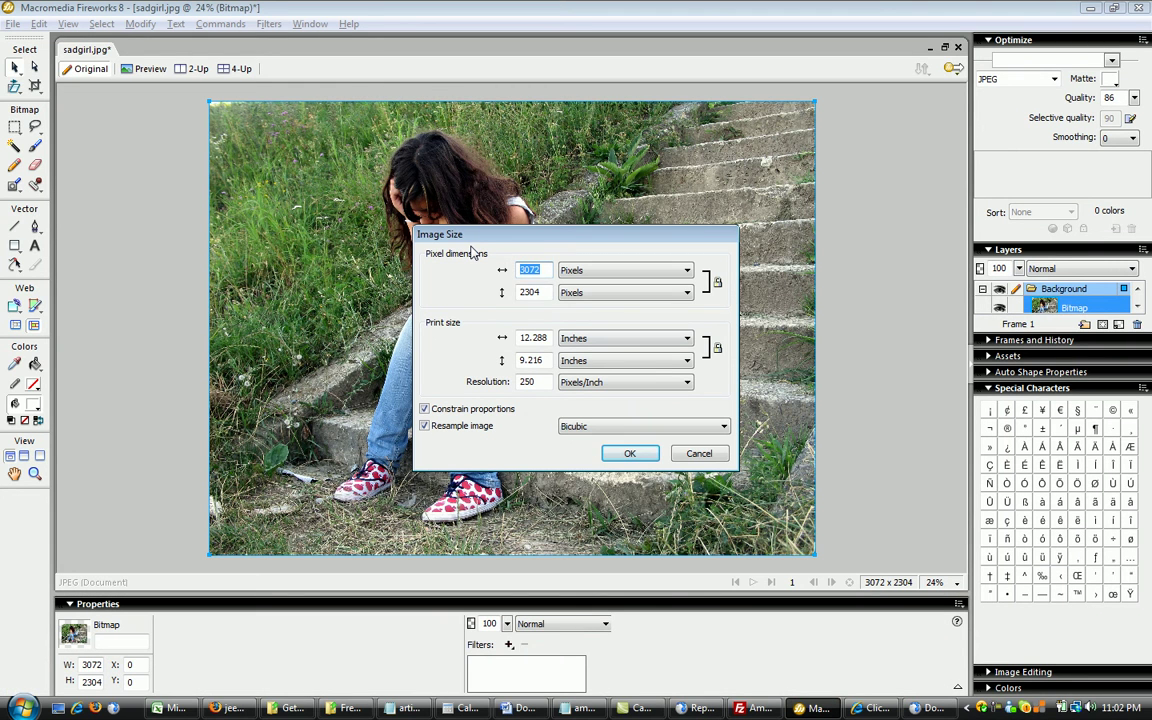
type("590")
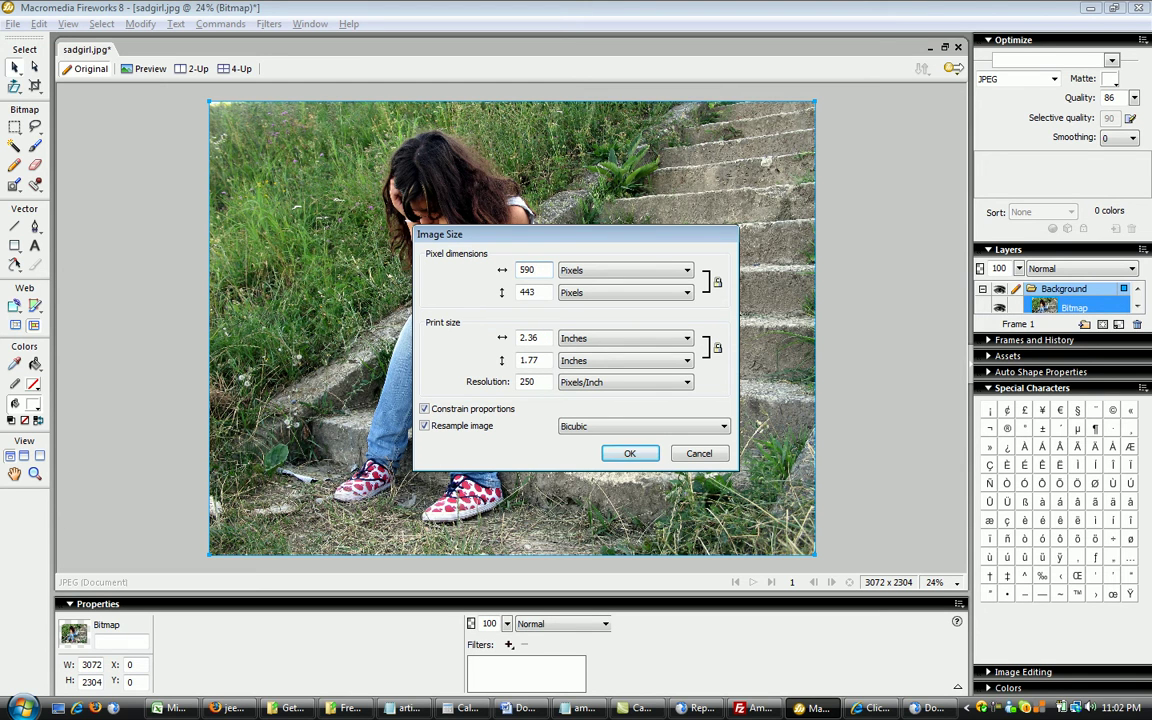
key("BackSpace")
key("BackSpace")
type("00")
left_click(620, 455)
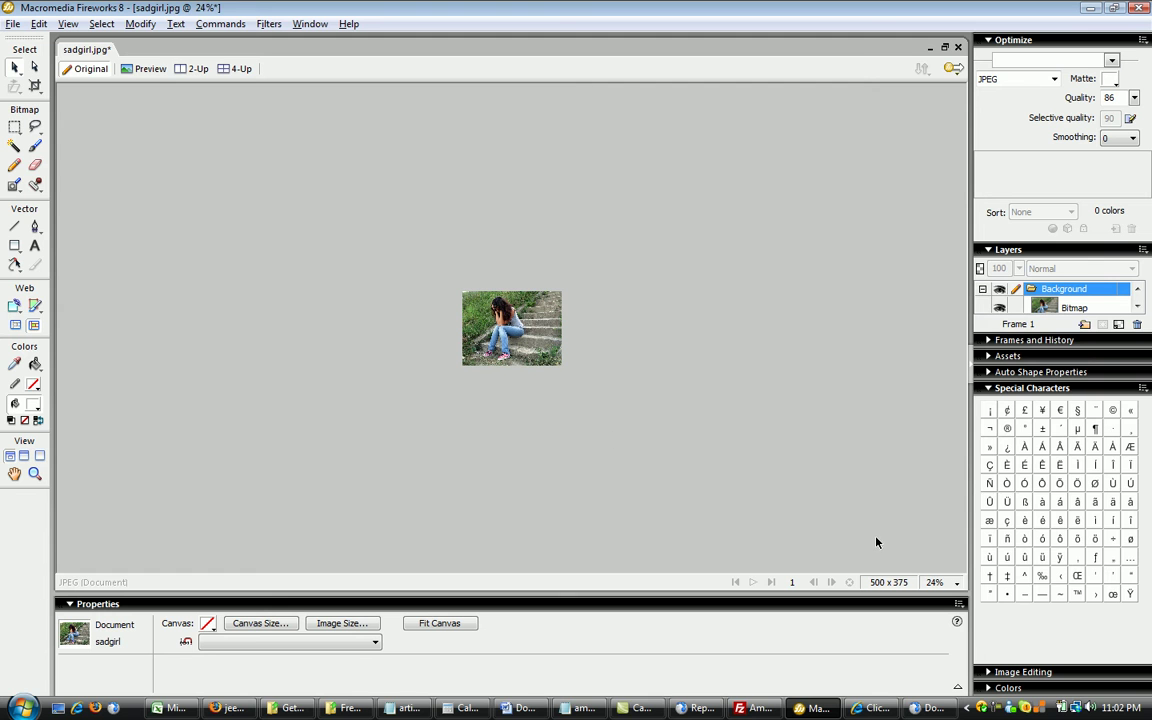
left_click(957, 584)
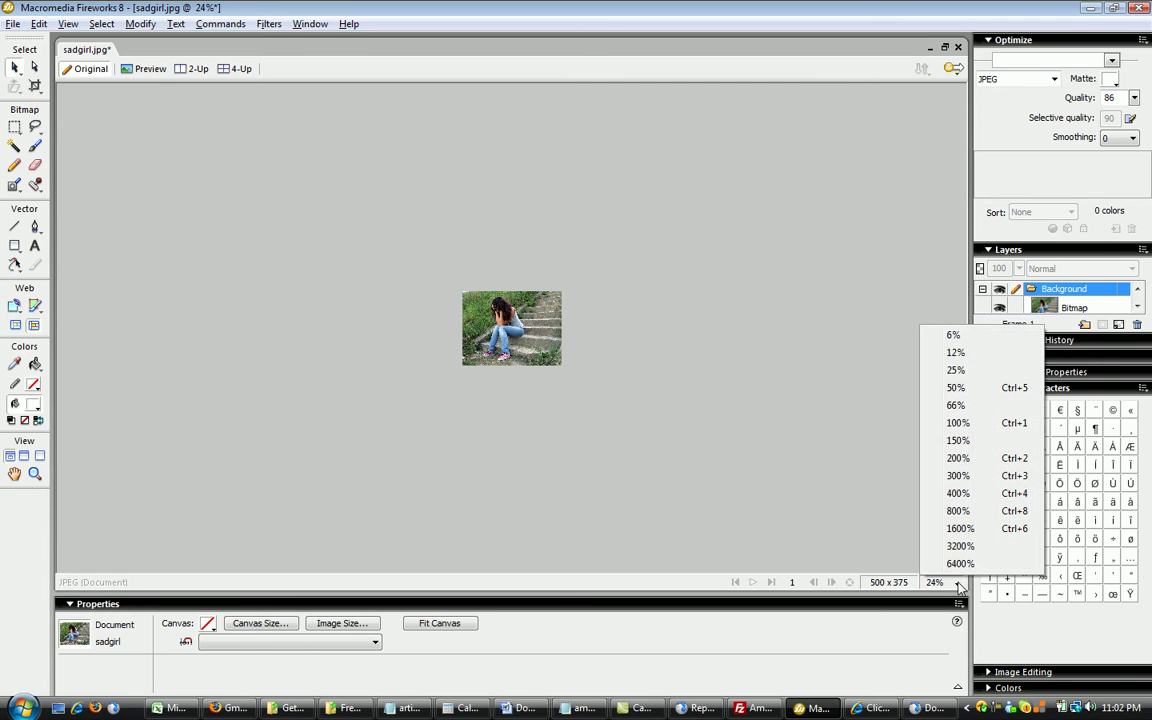
View the image at 100% zoom and save the resized sadgirl.jpg
left_click(958, 423)
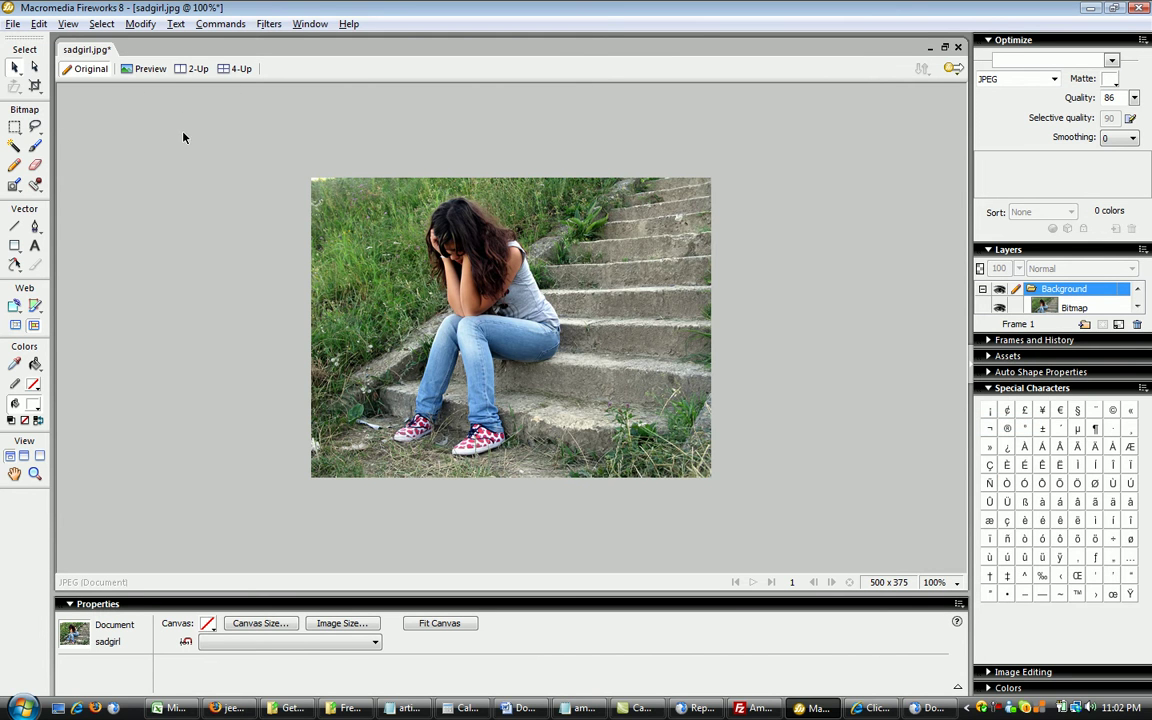
left_click(13, 24)
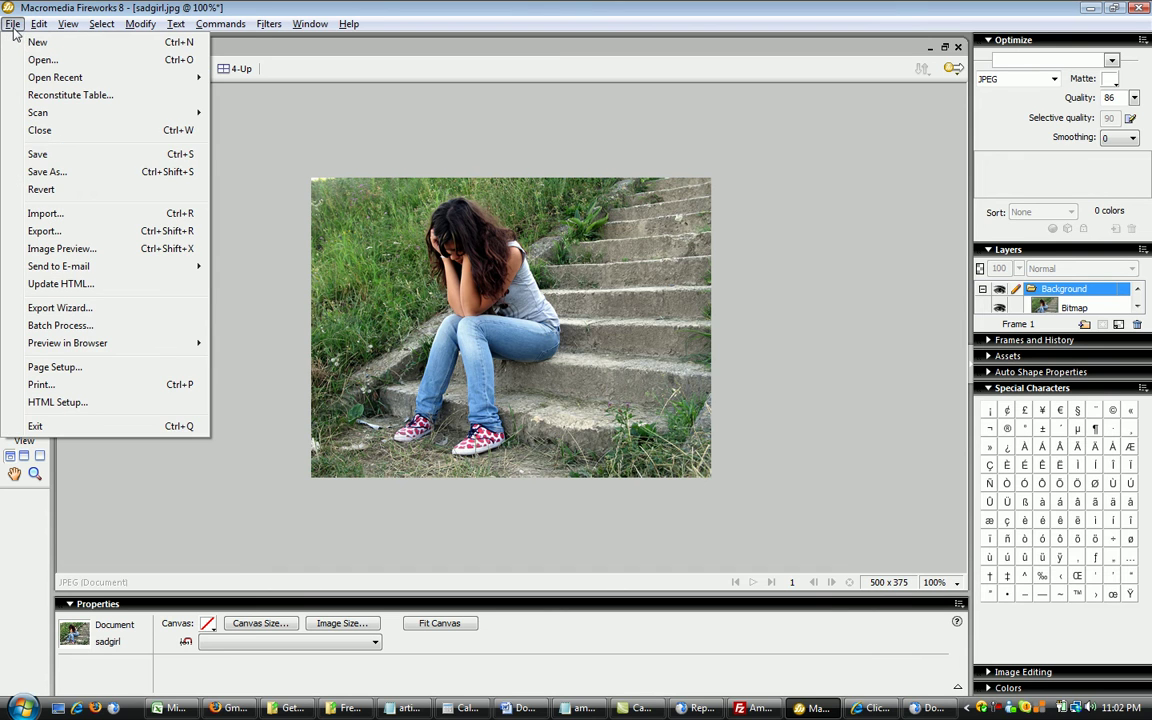
left_click(92, 154)
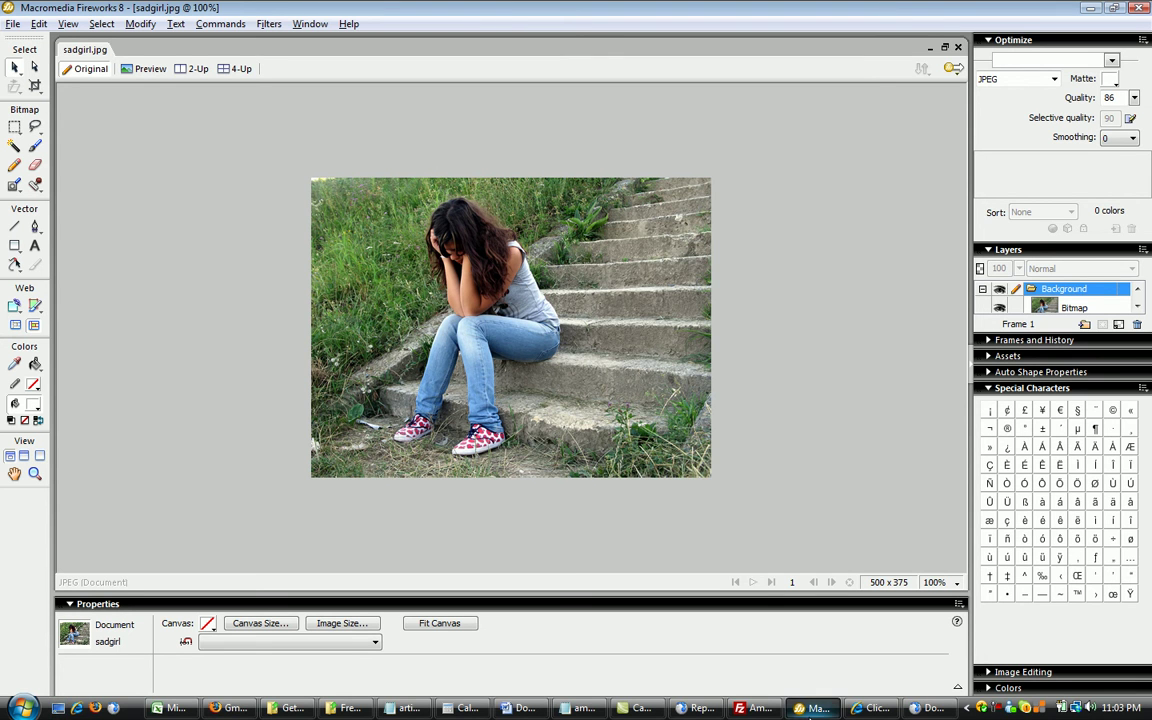
left_click(755, 708)
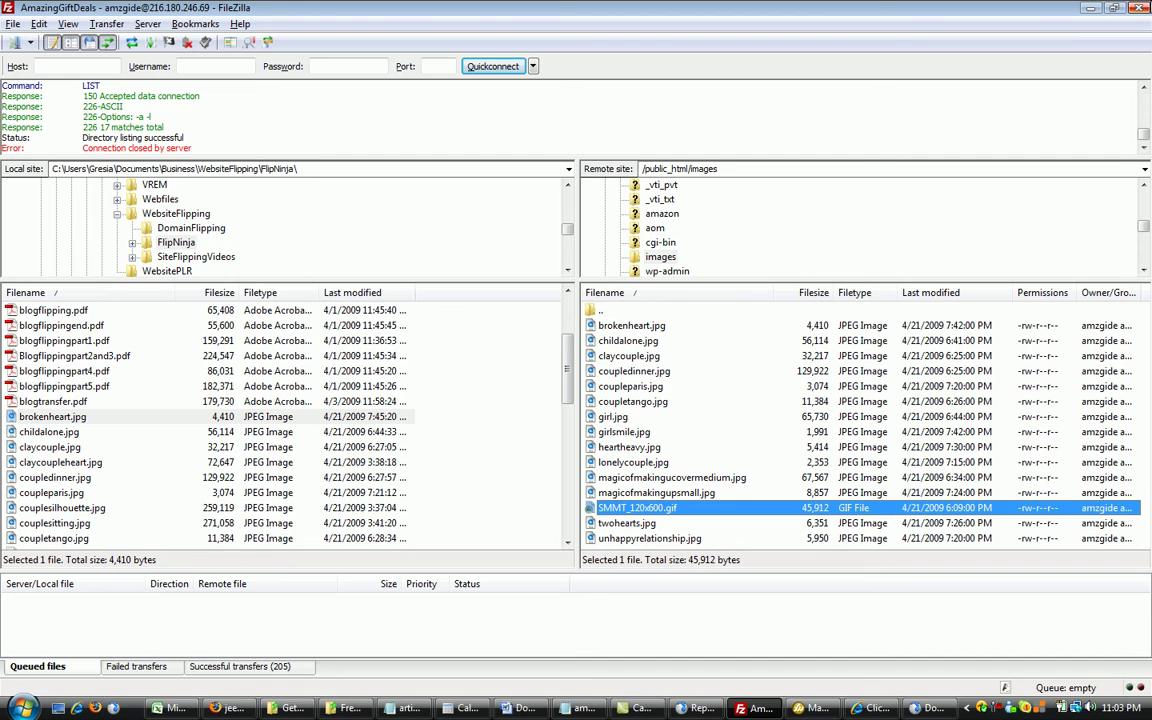
Reconnect to the AmazingGiftDeals server from FileZilla's Site Manager
left_click(13, 23)
left_click(31, 45)
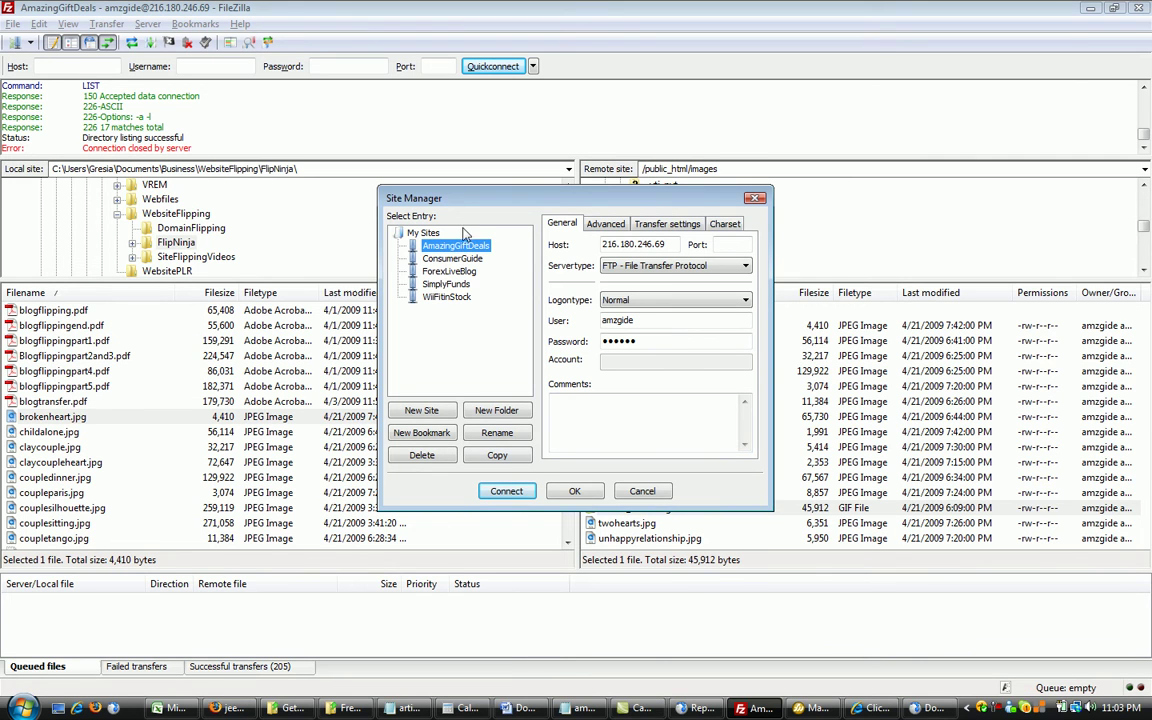
left_click(506, 491)
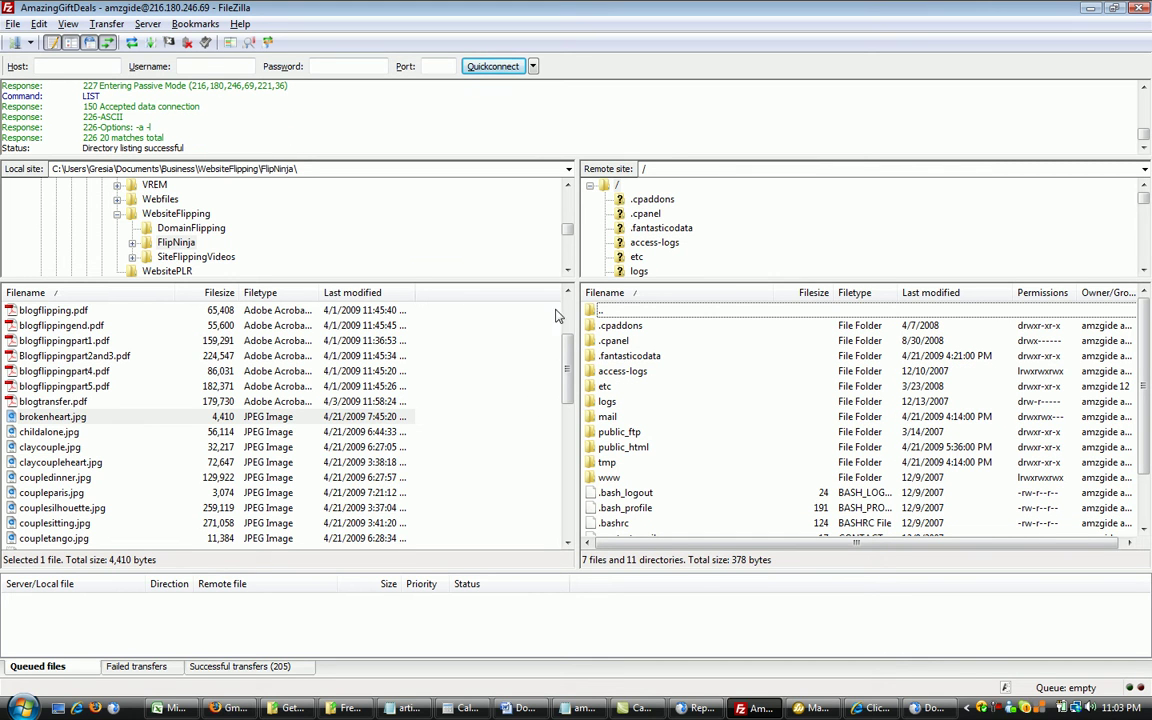
Browse the remote tree to /public_html/images, listing its 15 files
left_click(1145, 271)
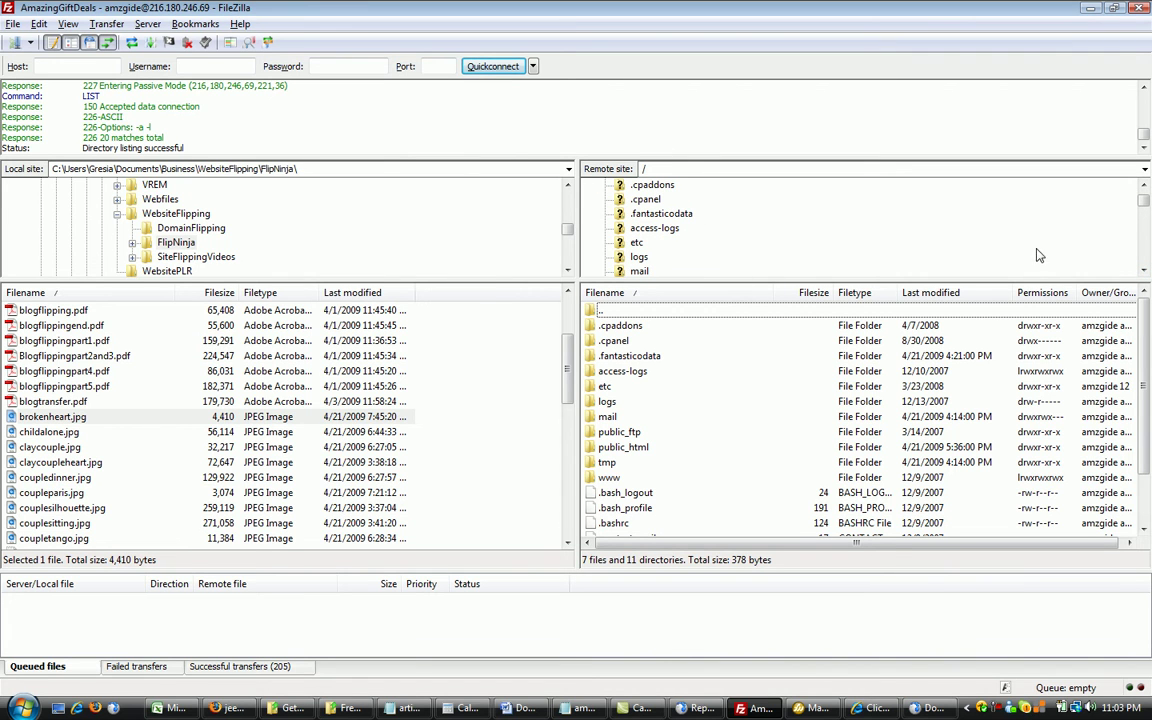
scroll(1147, 264, "down", 2)
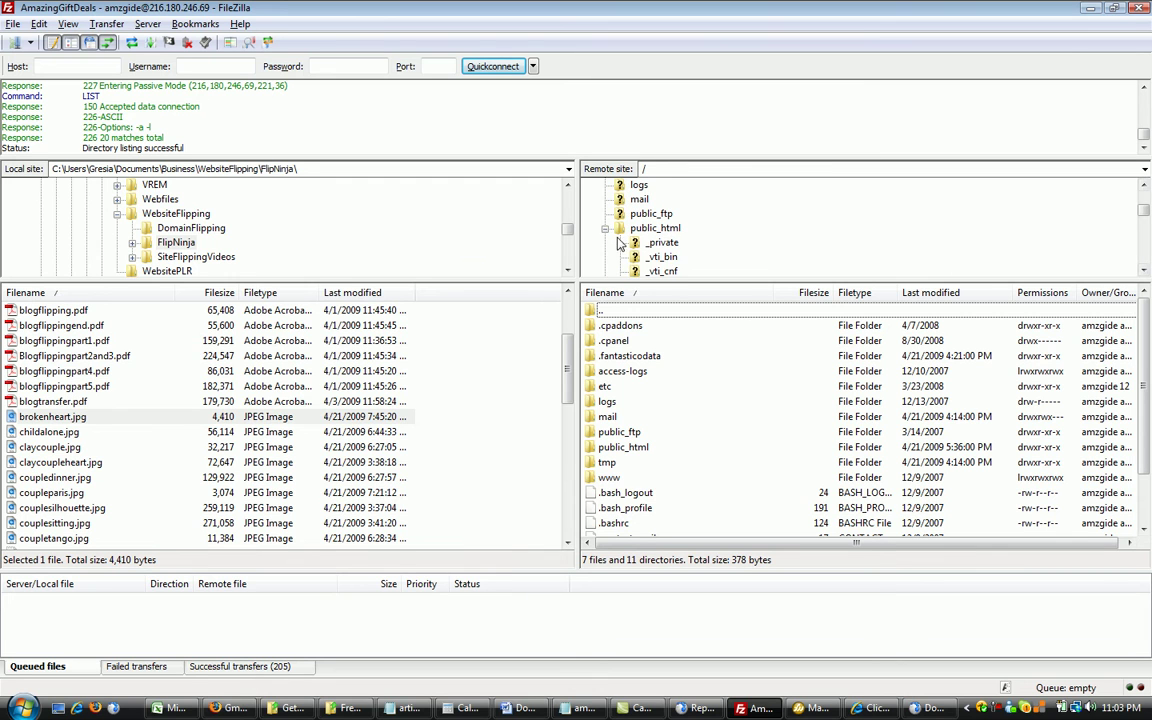
left_click(604, 228)
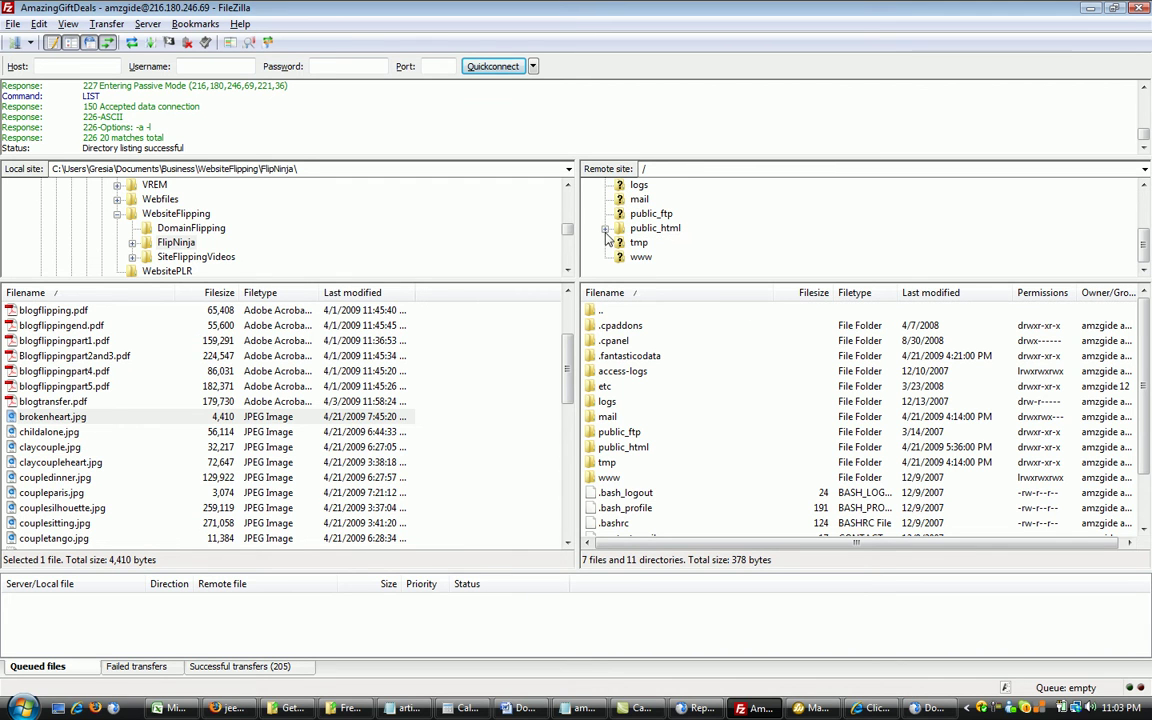
left_click(604, 228)
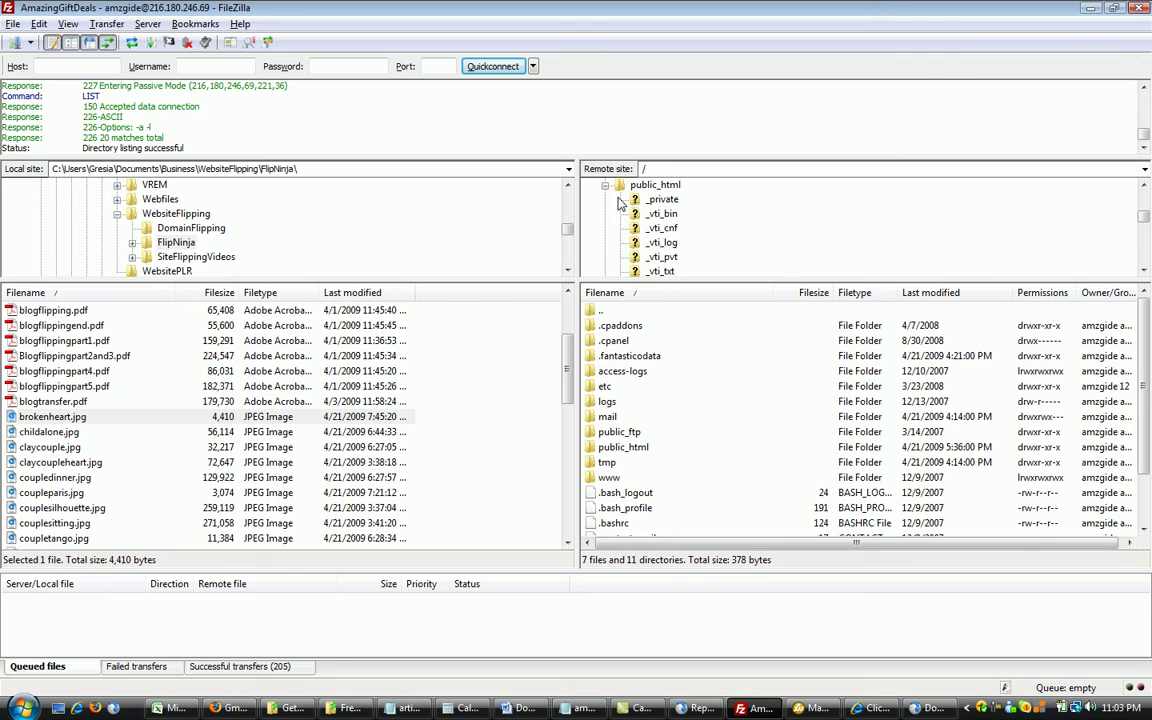
left_click(1143, 270)
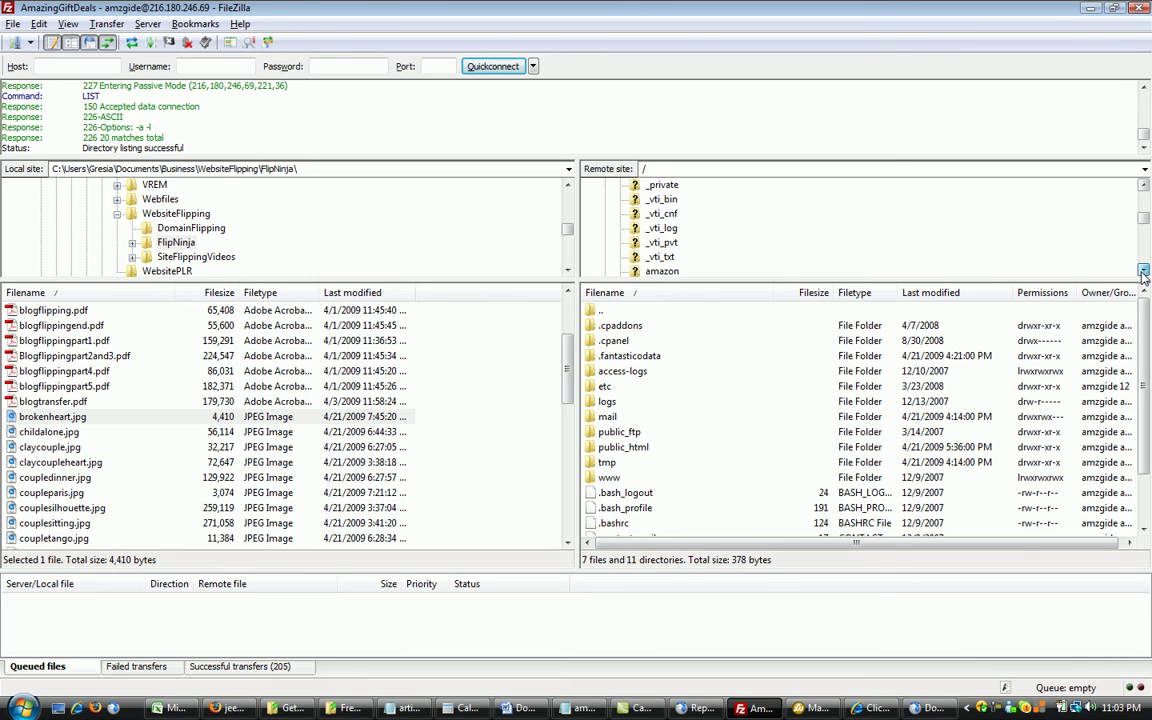
left_click(1143, 270)
left_click(1143, 270)
left_click(1143, 270)
left_click(1143, 270)
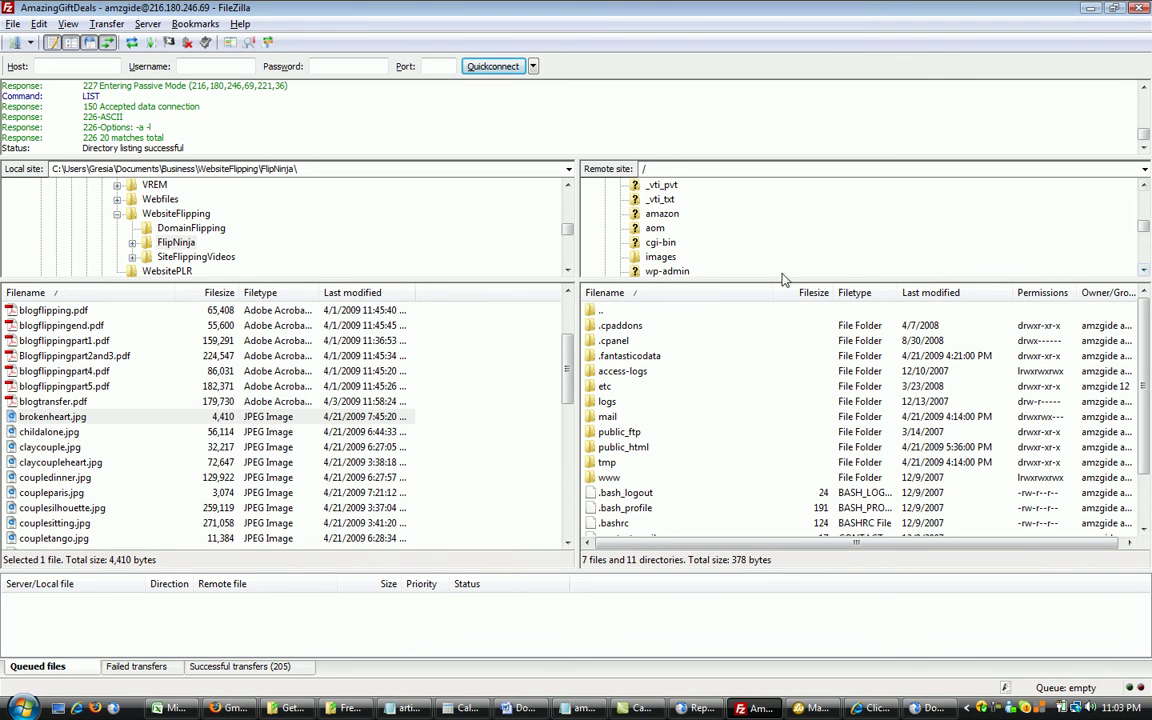
left_click(636, 260)
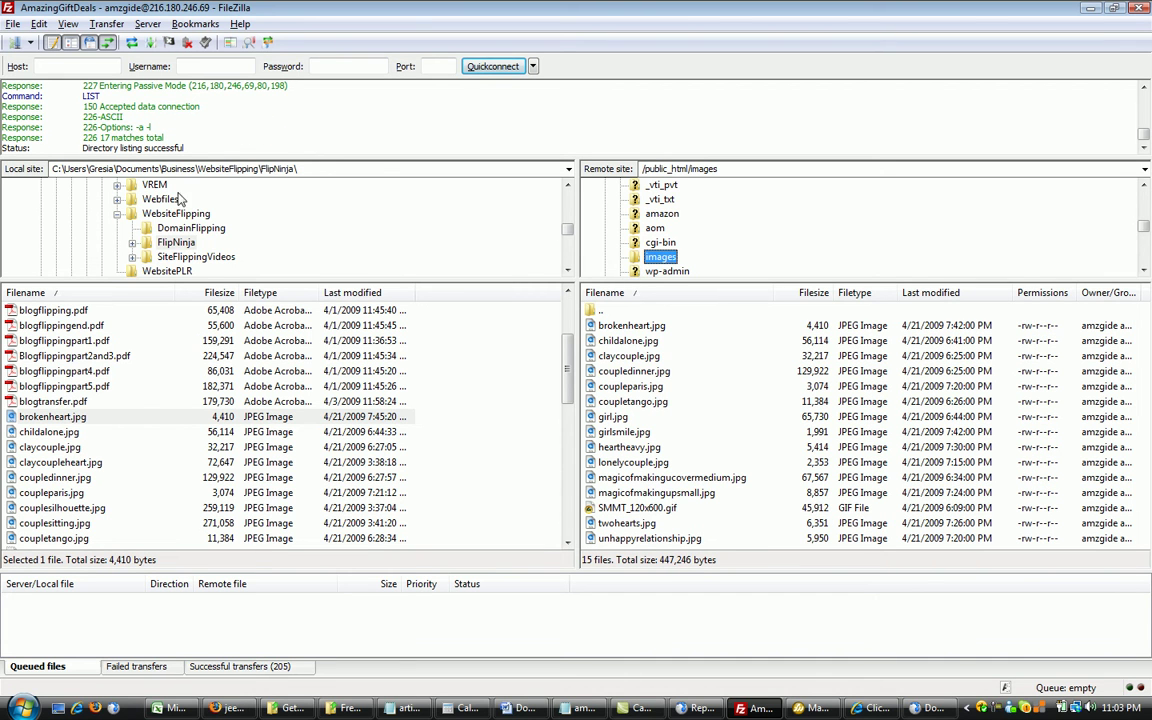
Upload sadgirl.jpg from the local FlipNinja folder to the remote /public_html/images folder
left_click(155, 213)
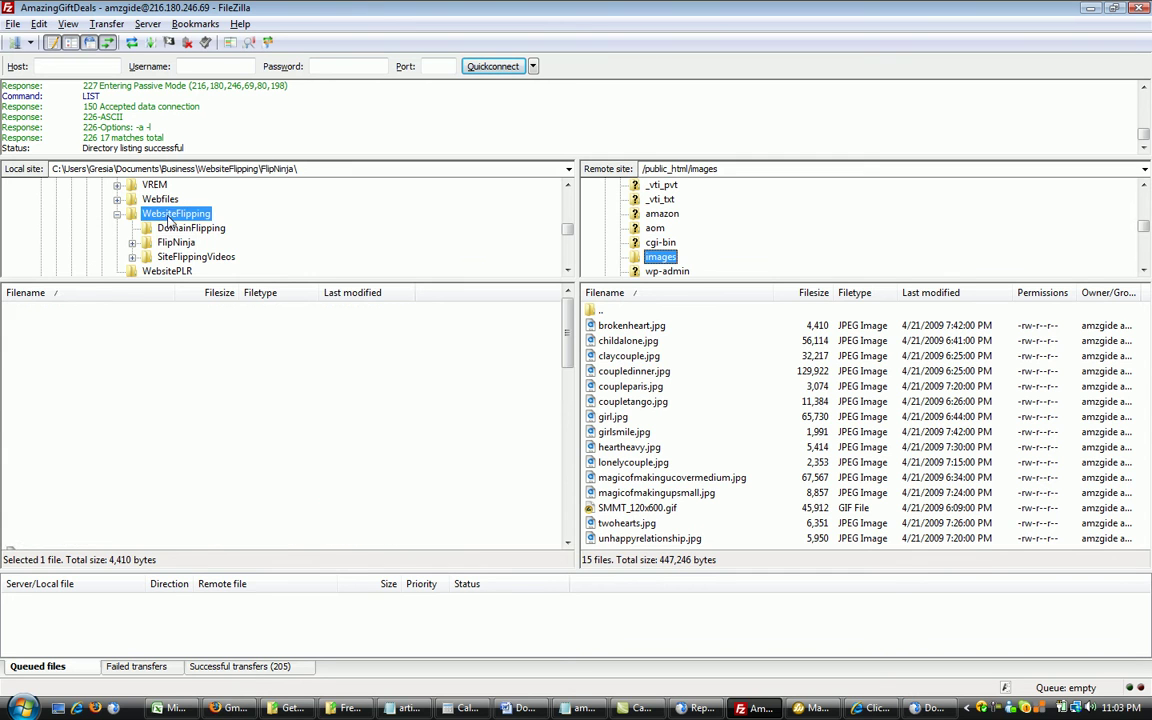
left_click(166, 244)
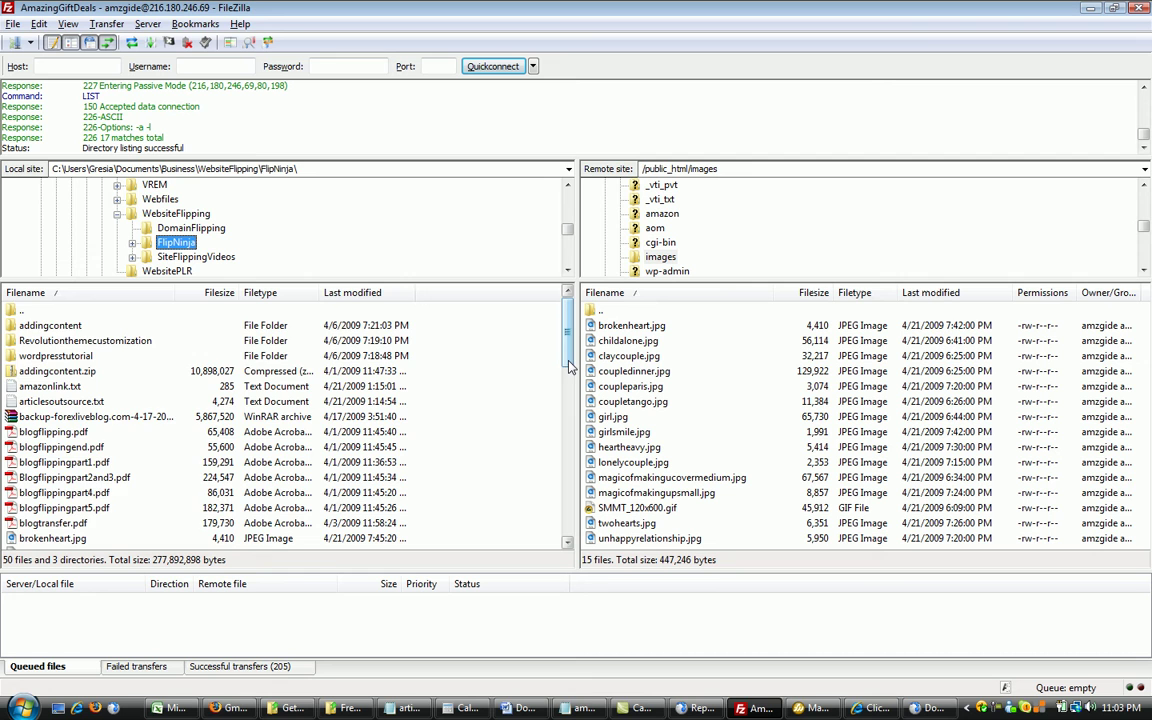
left_click_drag(567, 365, 548, 533)
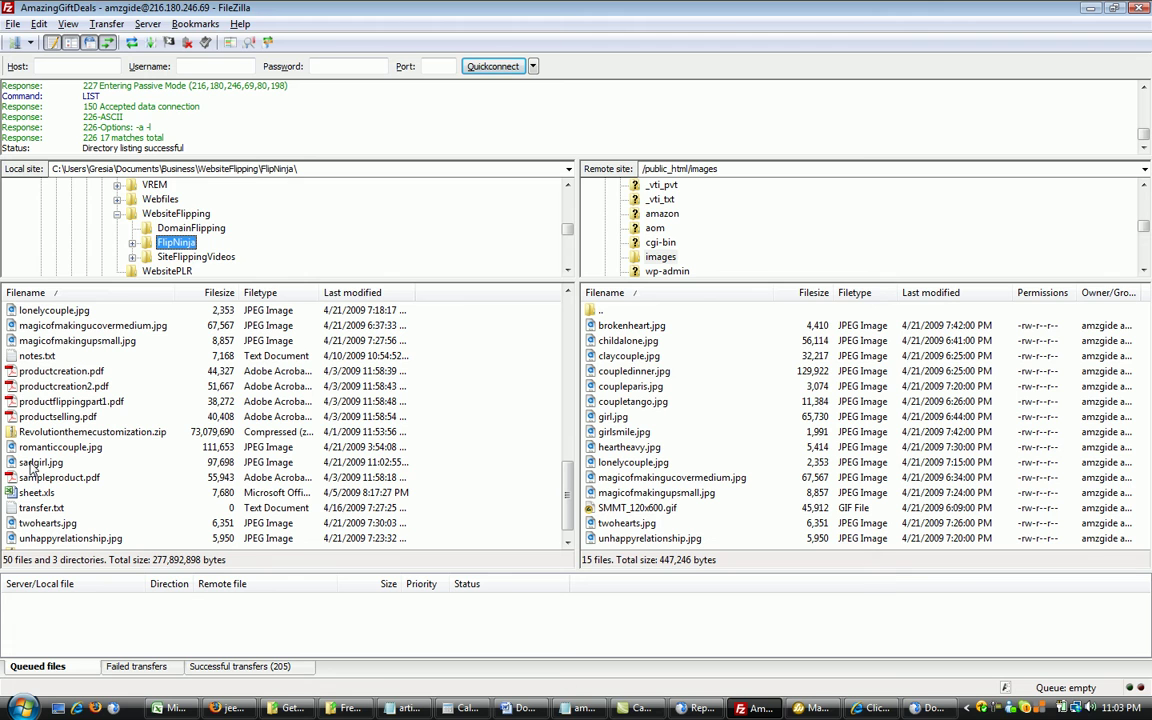
left_click_drag(32, 464, 745, 447)
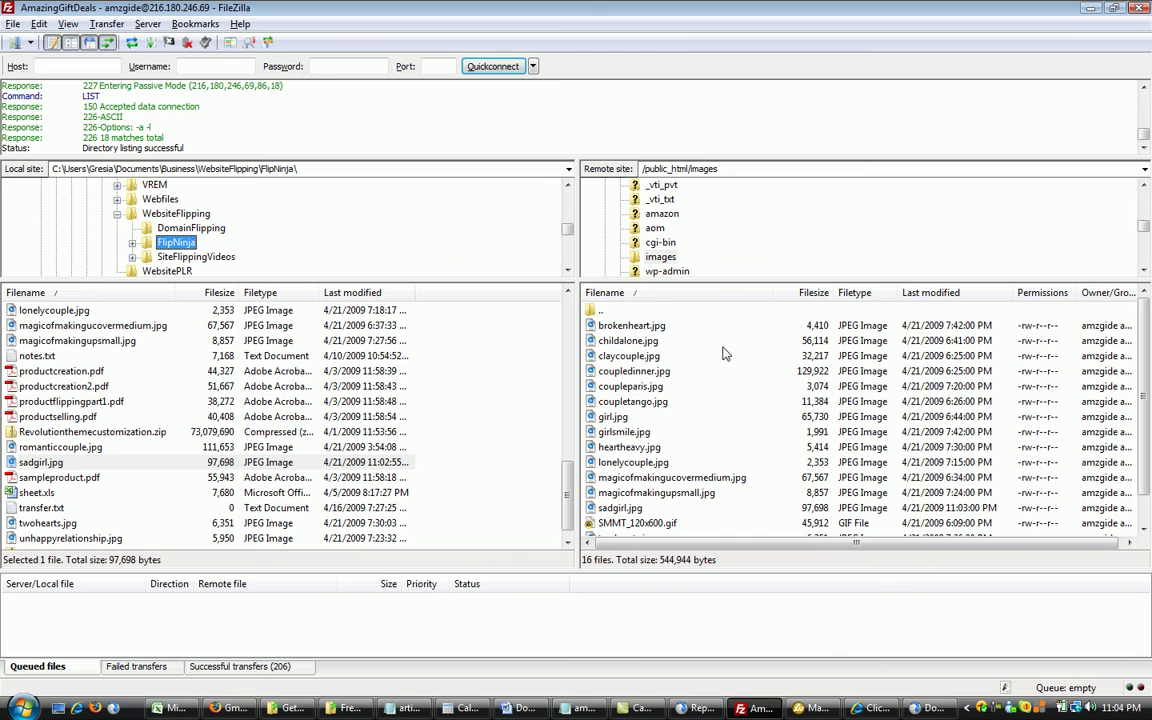
left_click(927, 708)
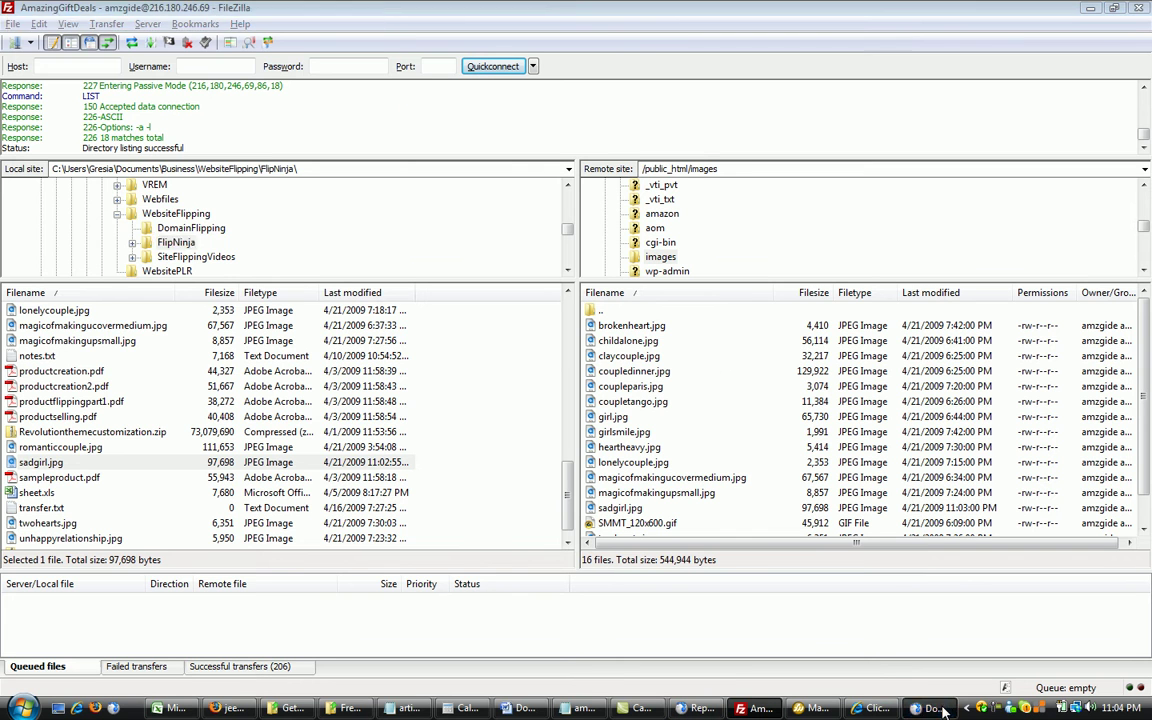
left_click(697, 708)
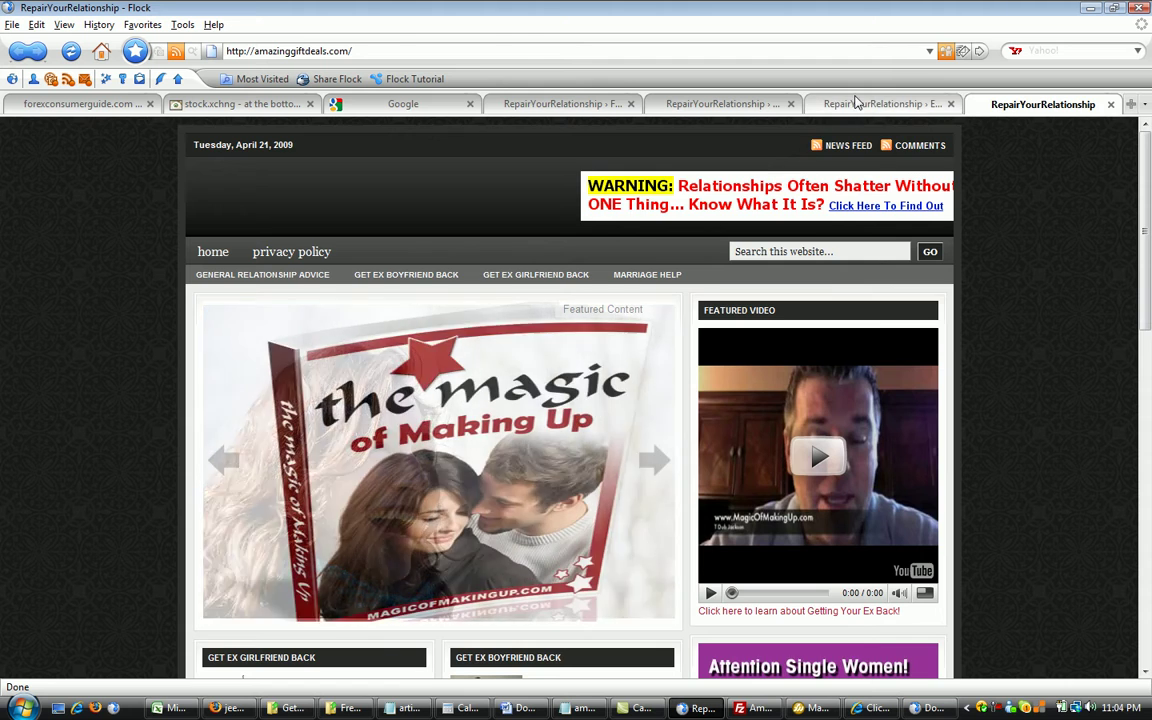
left_click(851, 106)
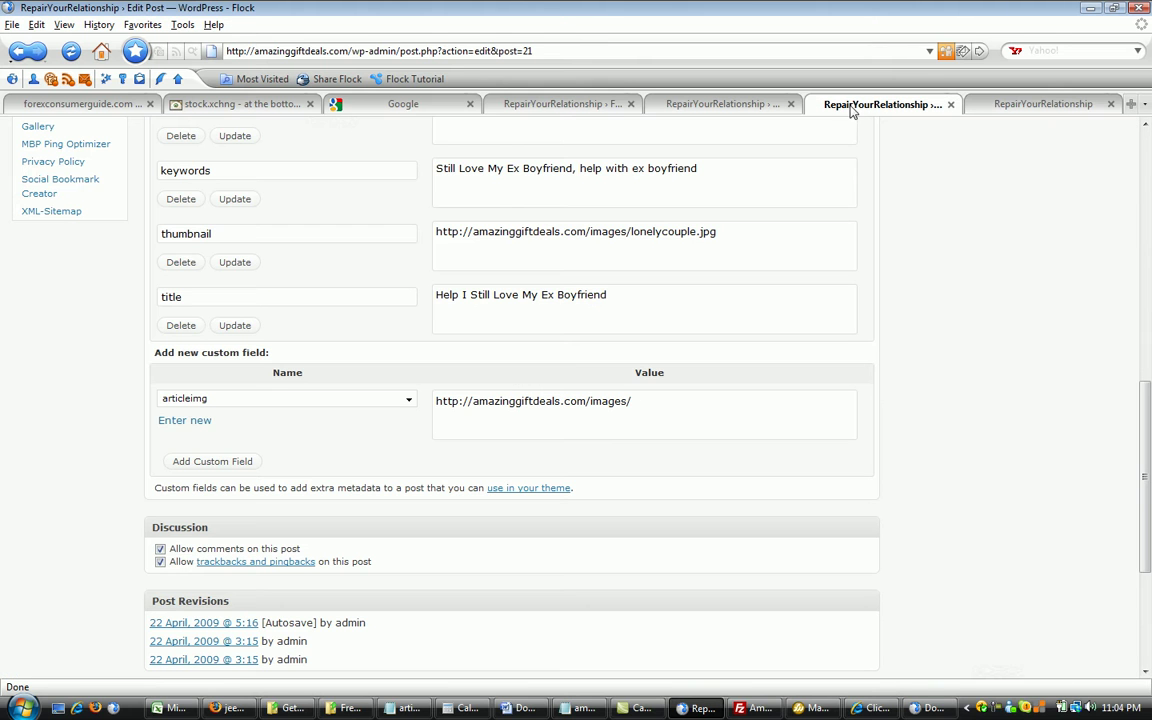
left_click(663, 400)
type("sadgirl.jpg")
left_click(755, 707)
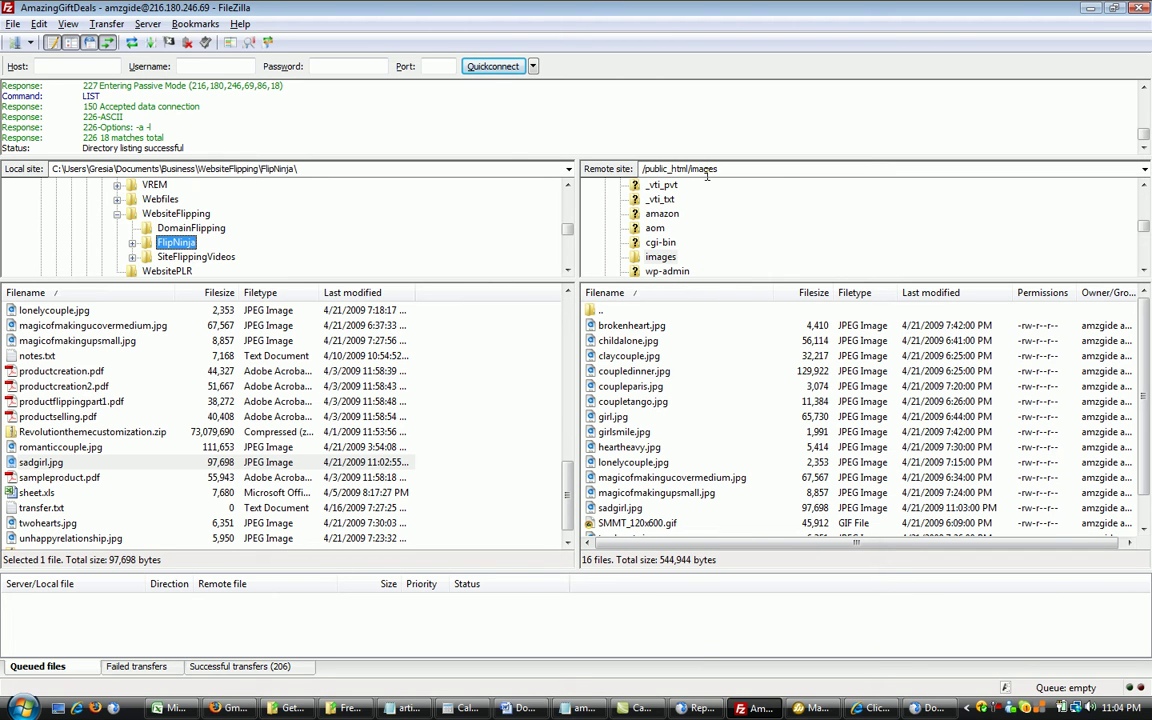
left_click(690, 710)
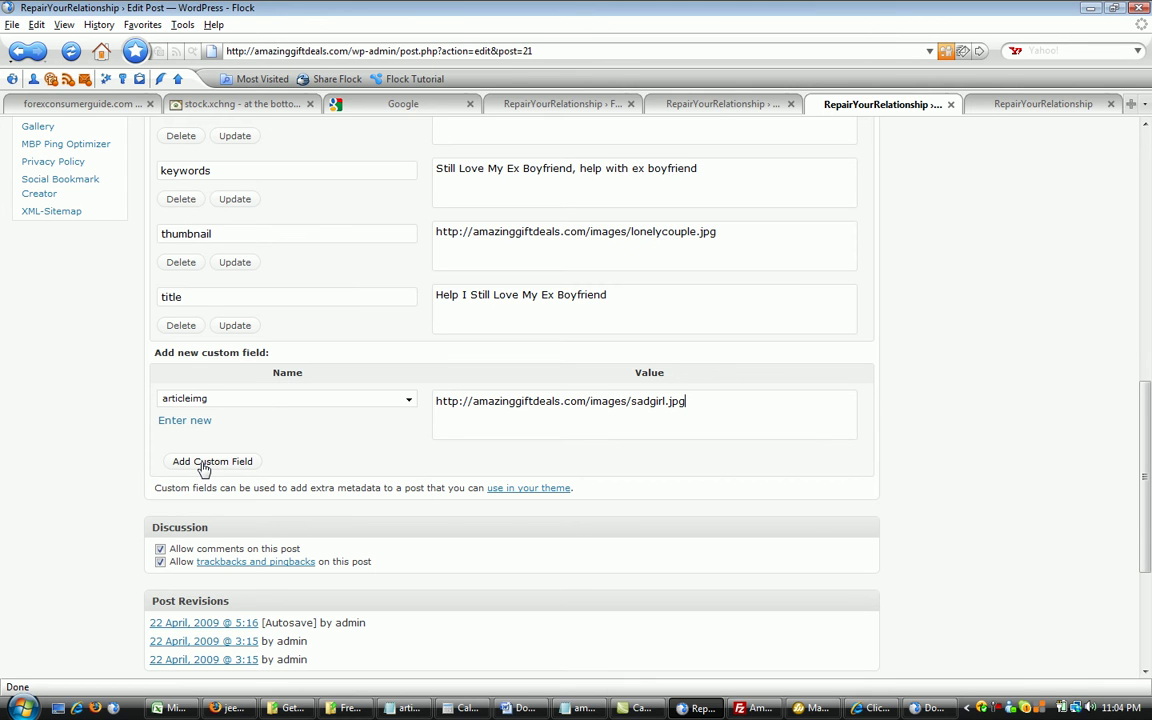
left_click(204, 464)
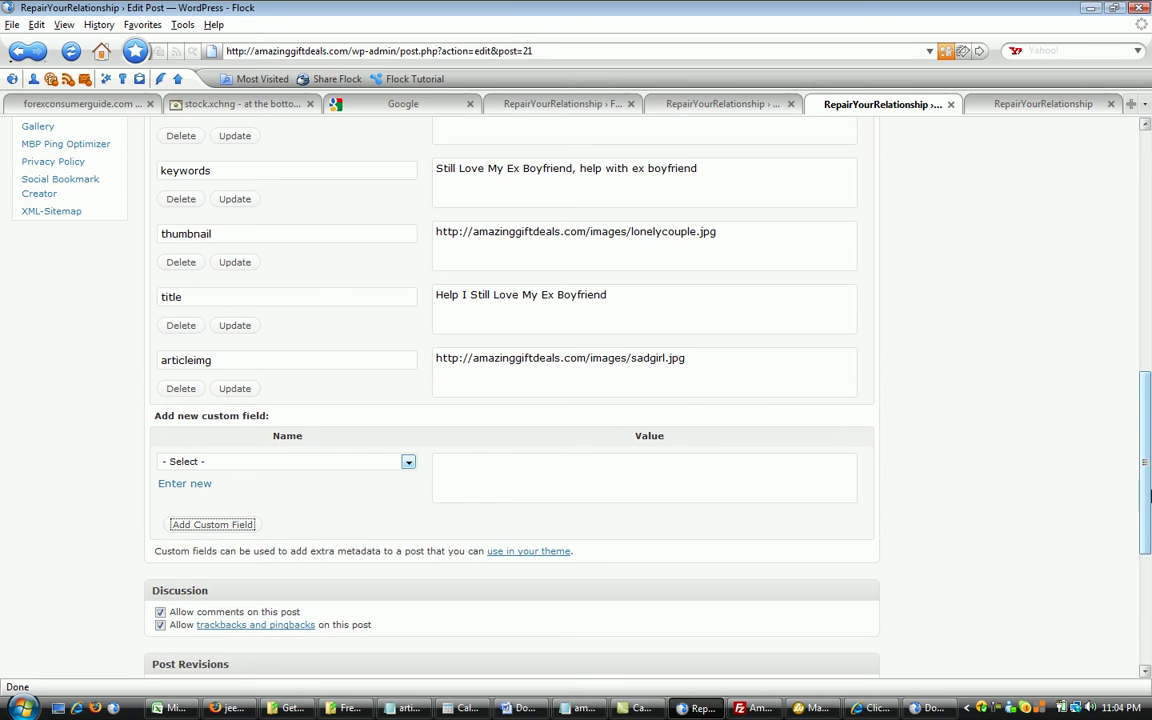
left_click_drag(1146, 498, 1147, 250)
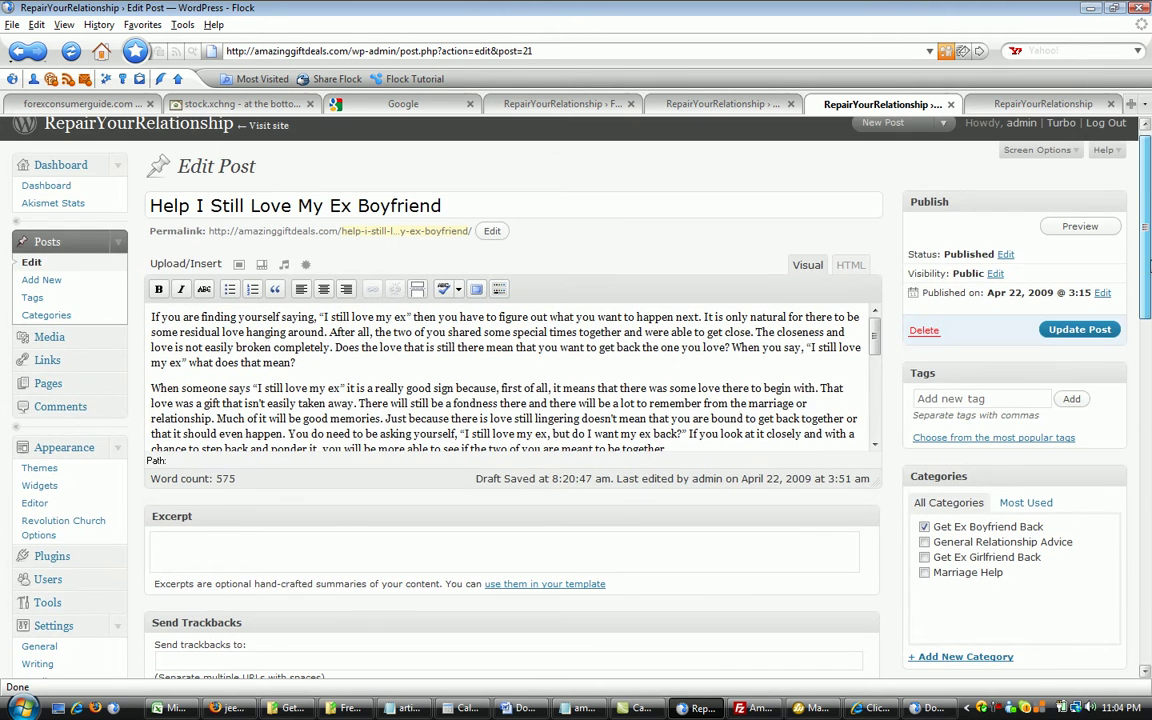
Update the post to save its new articleimg field, then open the Edit Posts list
left_click(33, 263)
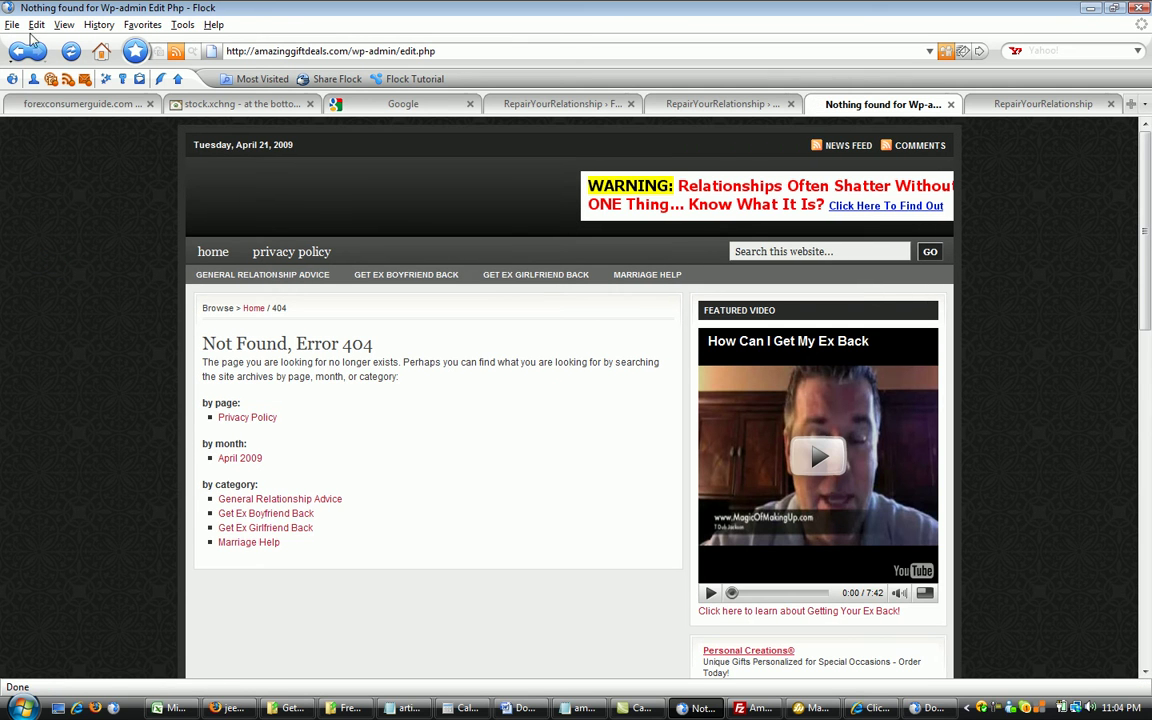
left_click(18, 52)
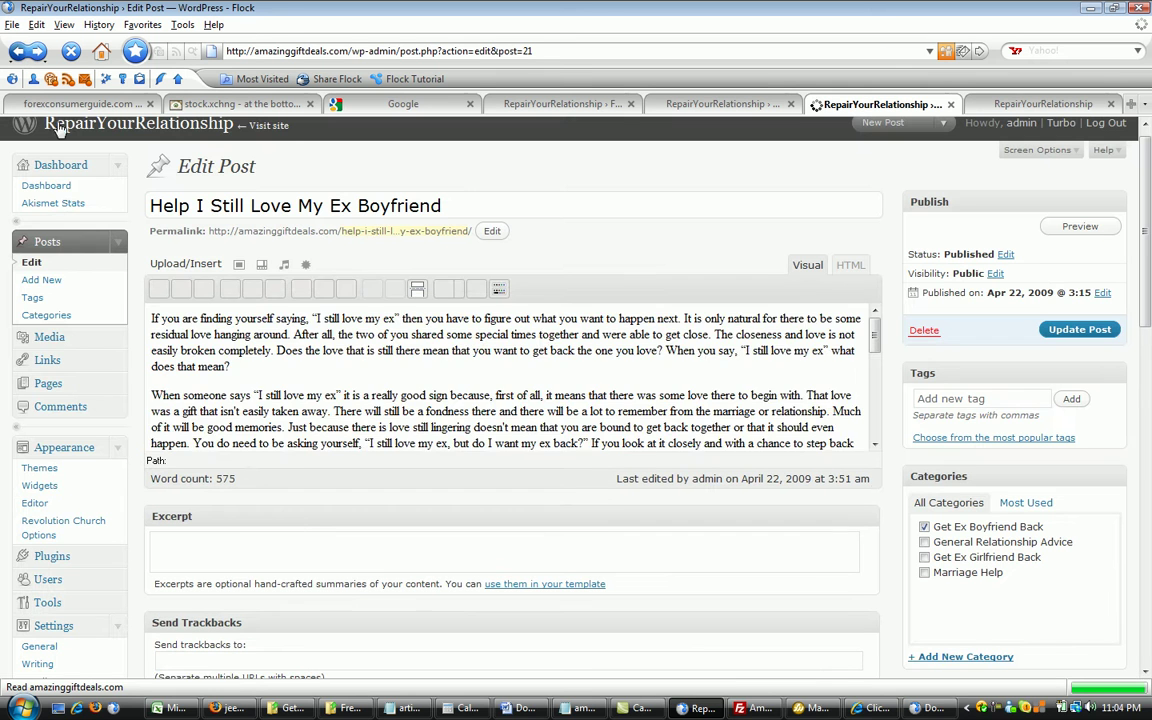
left_click(1081, 338)
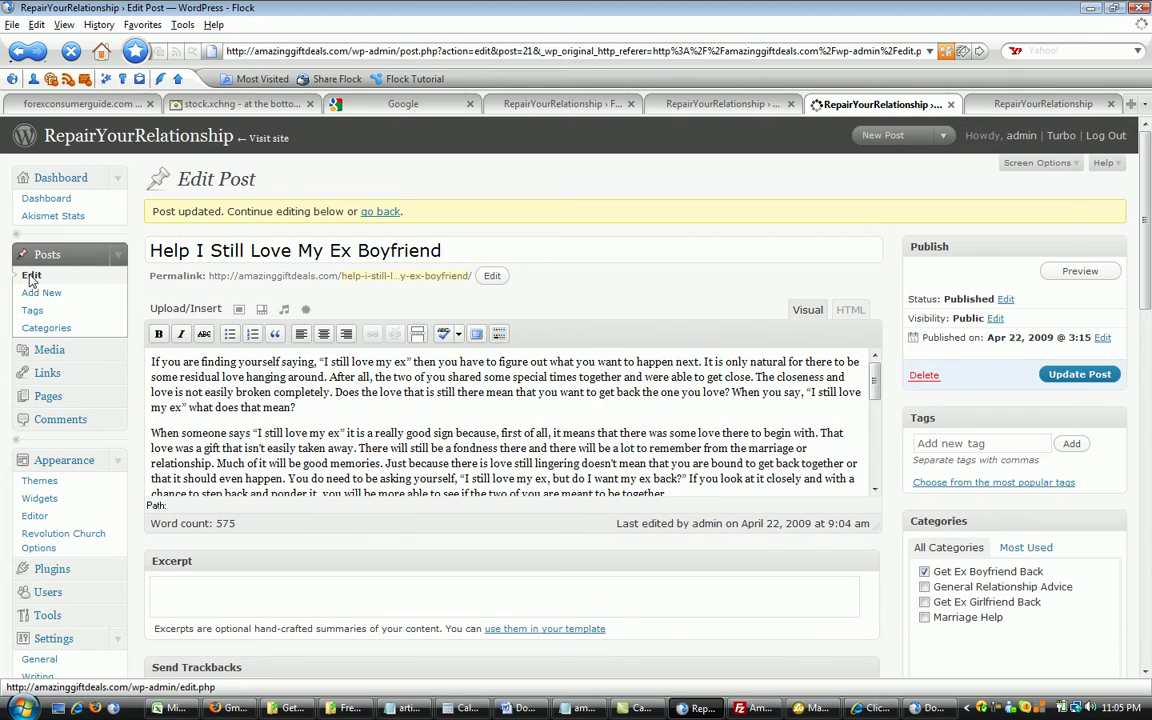
left_click(30, 280)
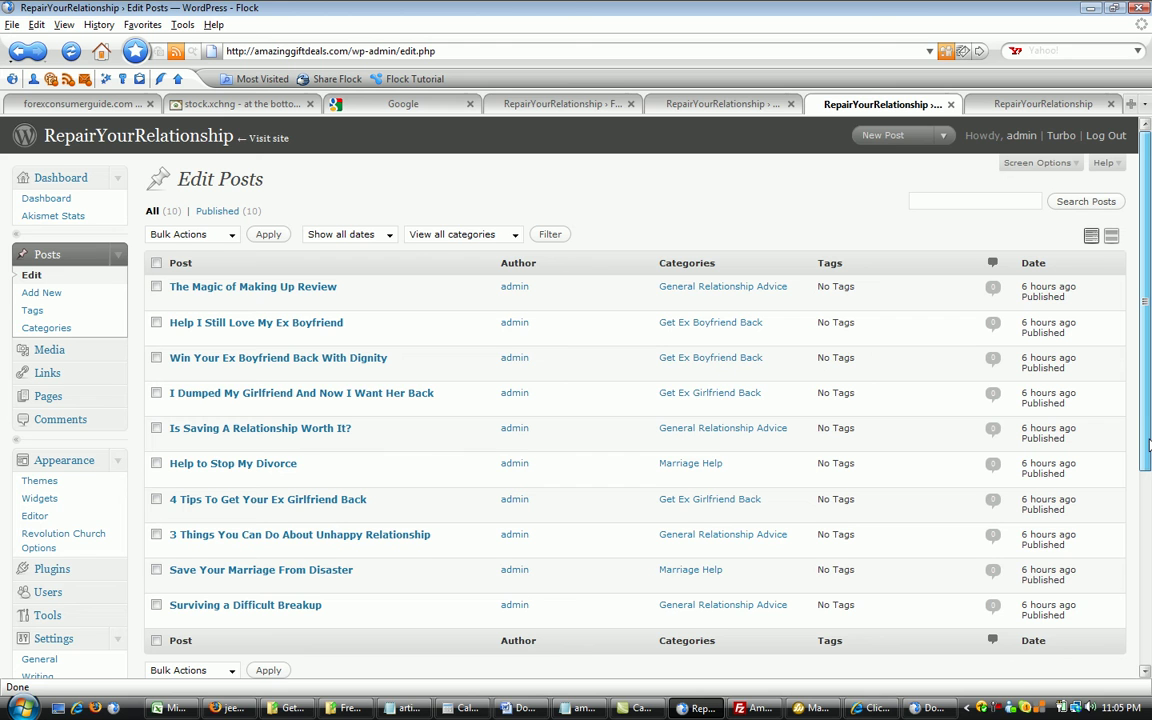
Restore the browser window over FileZilla, note the post's ID 21, and go to Categories
scroll(1147, 300, "down", 1)
left_click(1114, 8)
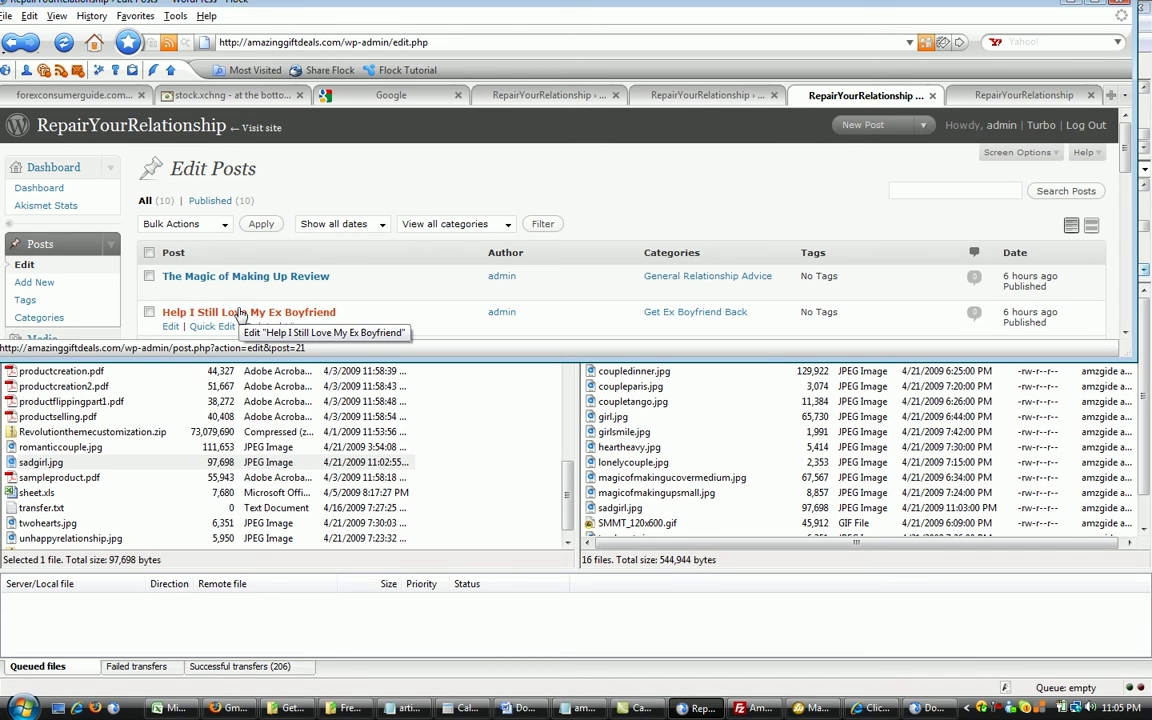
left_click(174, 313)
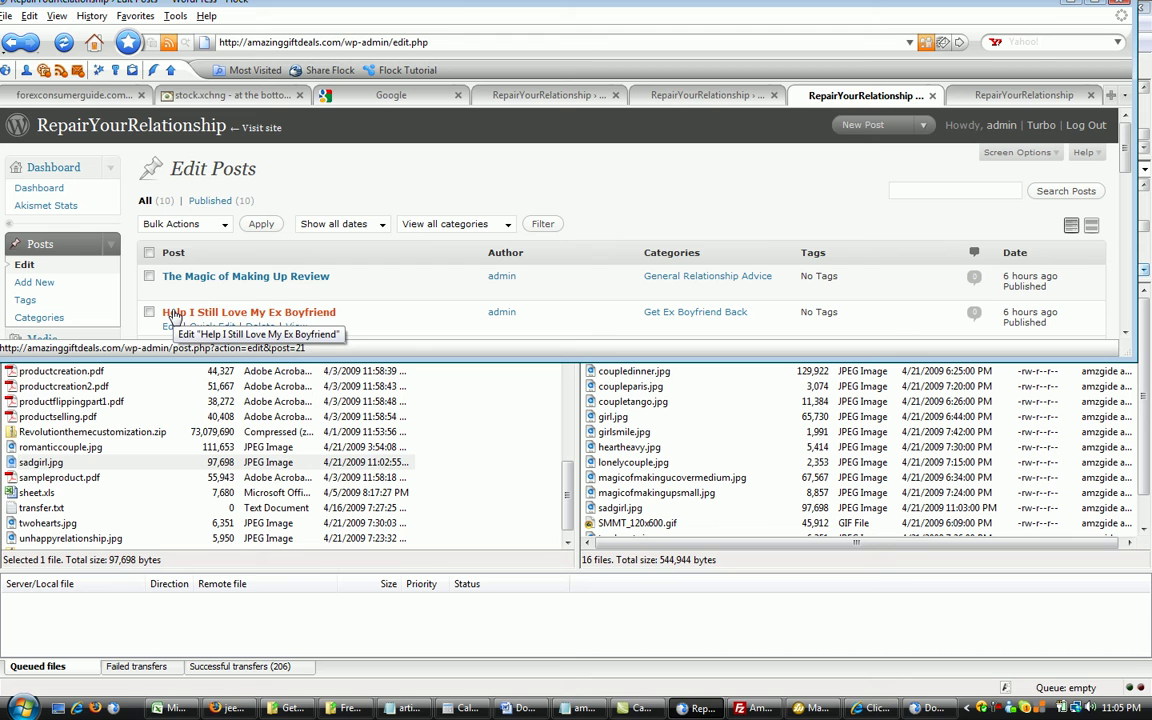
left_click(686, 95)
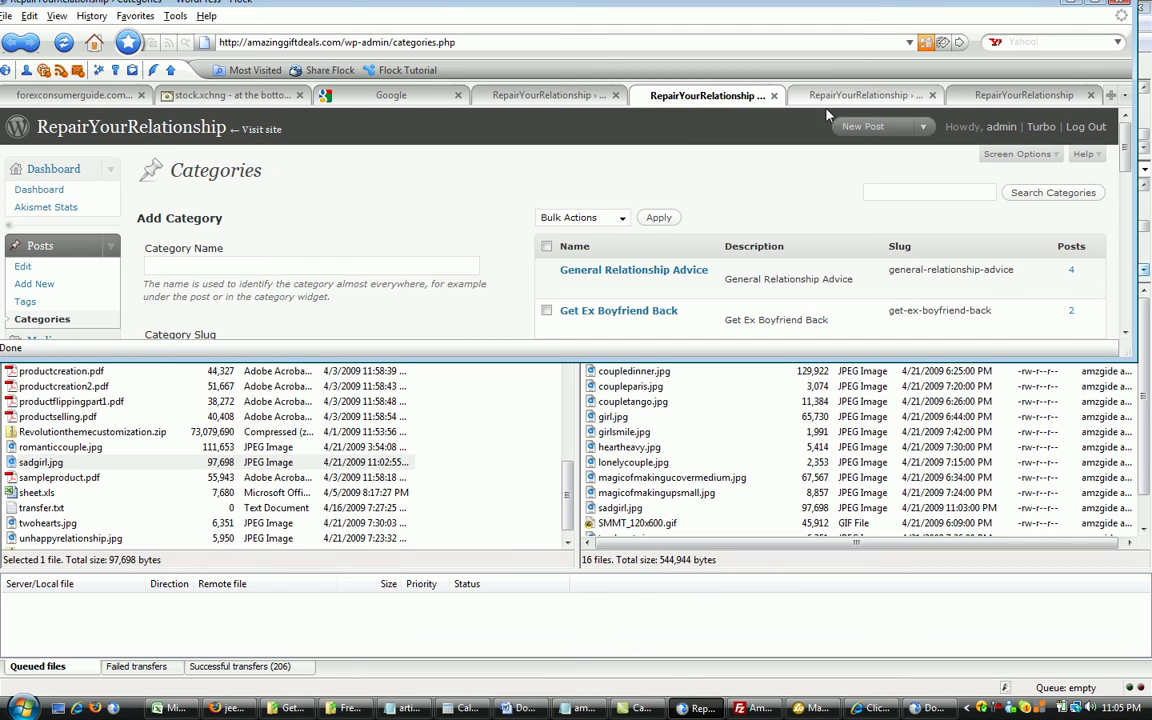
Append post 21 to the Featured Content Gallery IDs, making them 24,5,9,21, and update options
left_click(1101, 7)
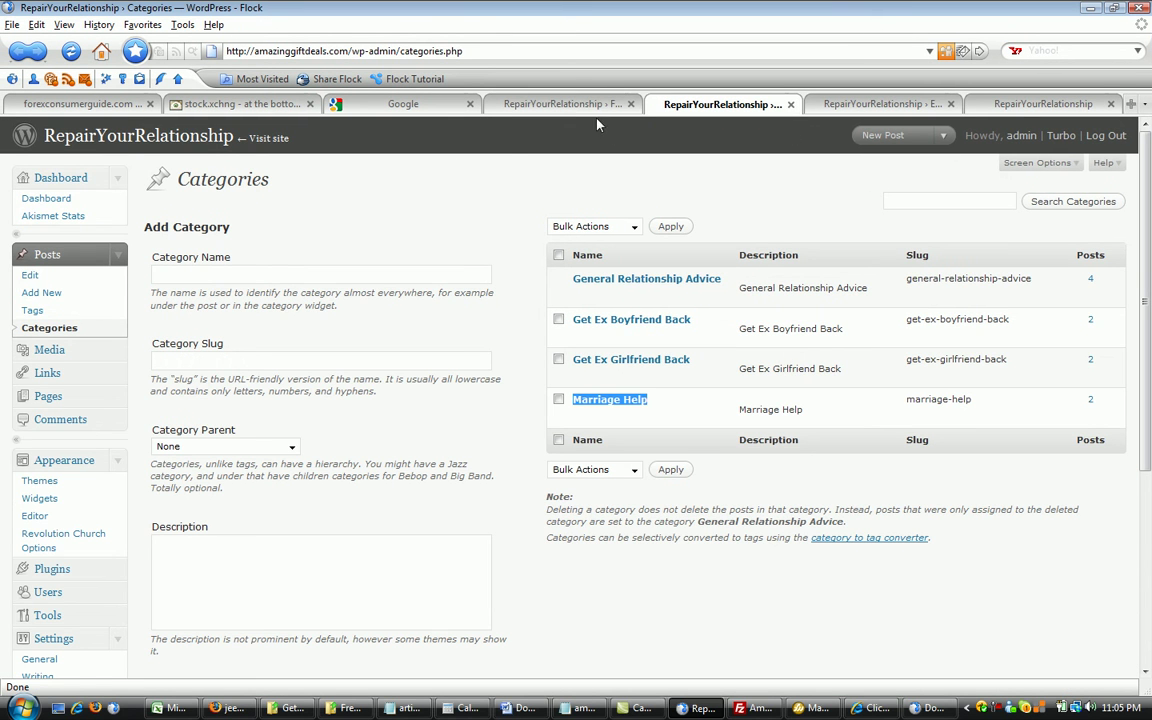
left_click(522, 104)
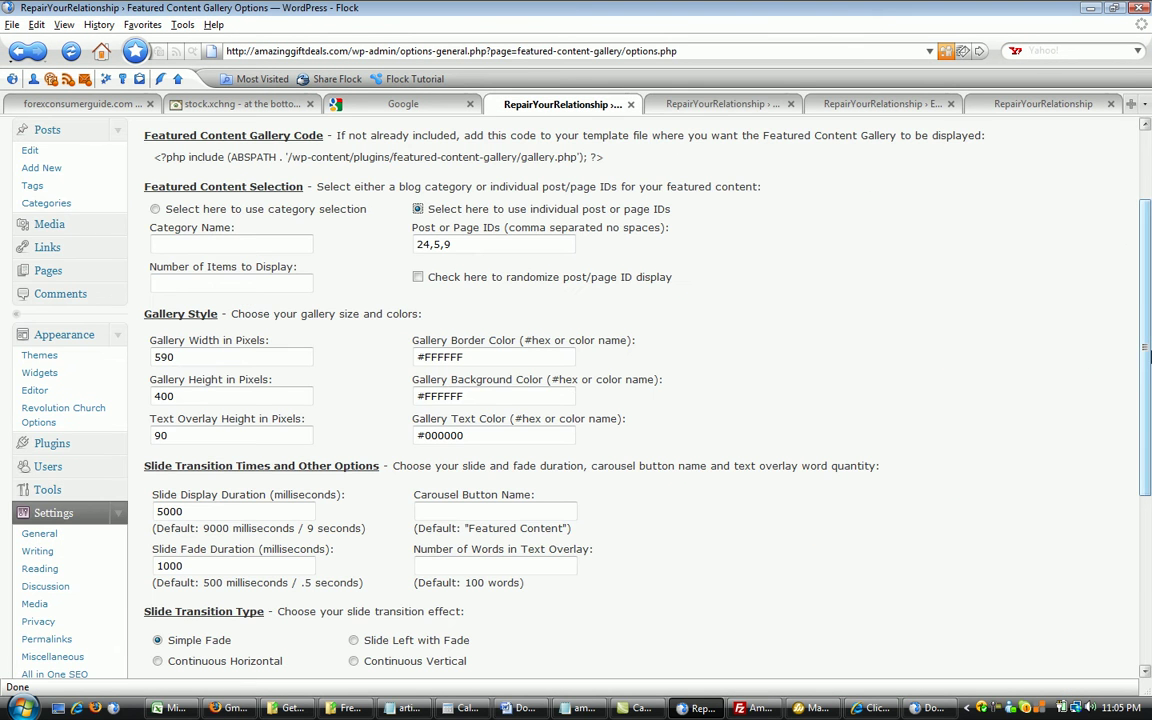
scroll(1147, 292, "down", 5)
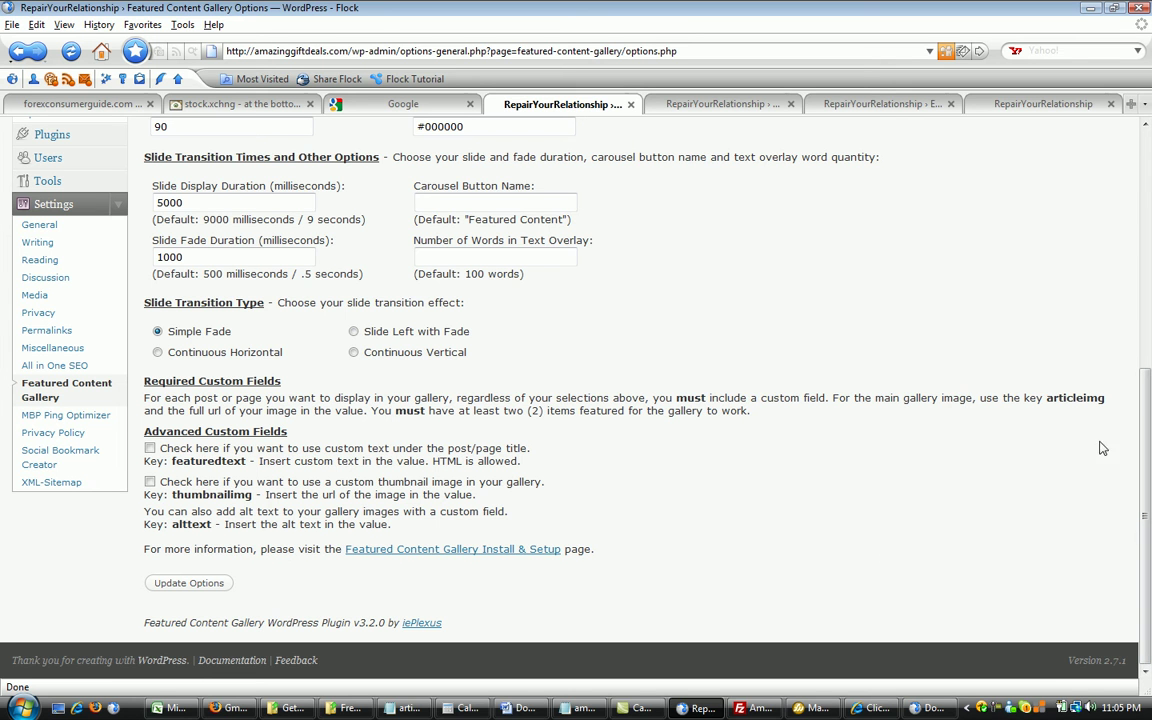
left_click(1116, 9)
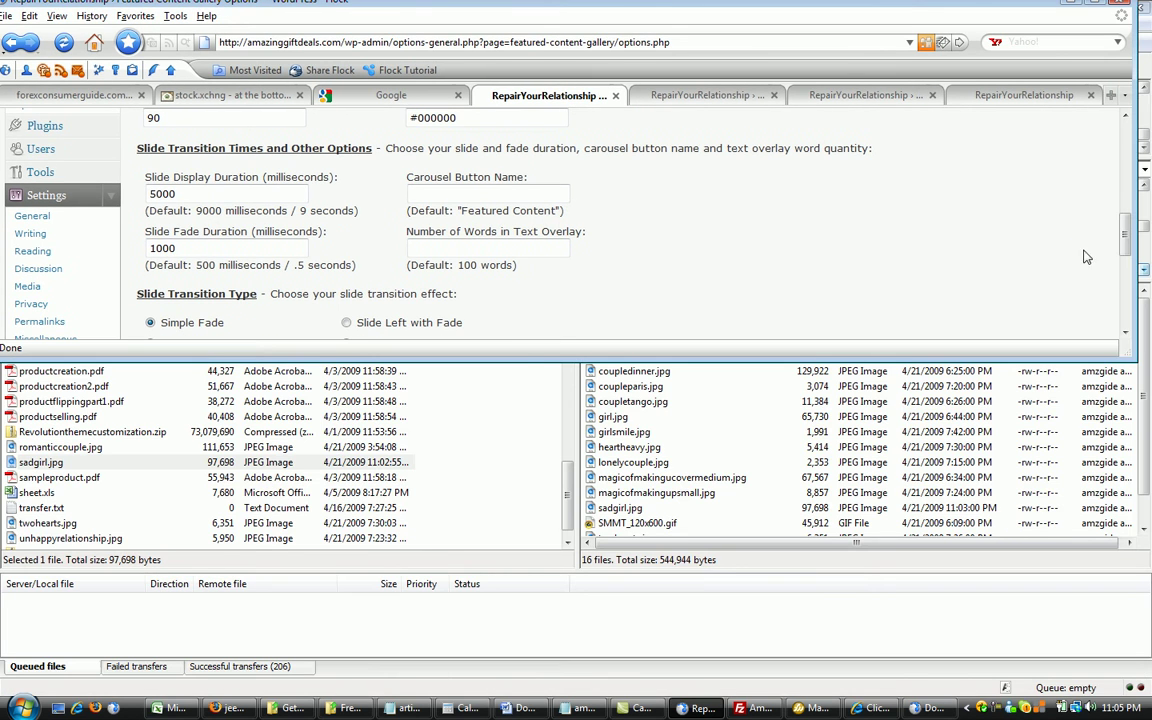
left_click_drag(501, 358, 501, 462)
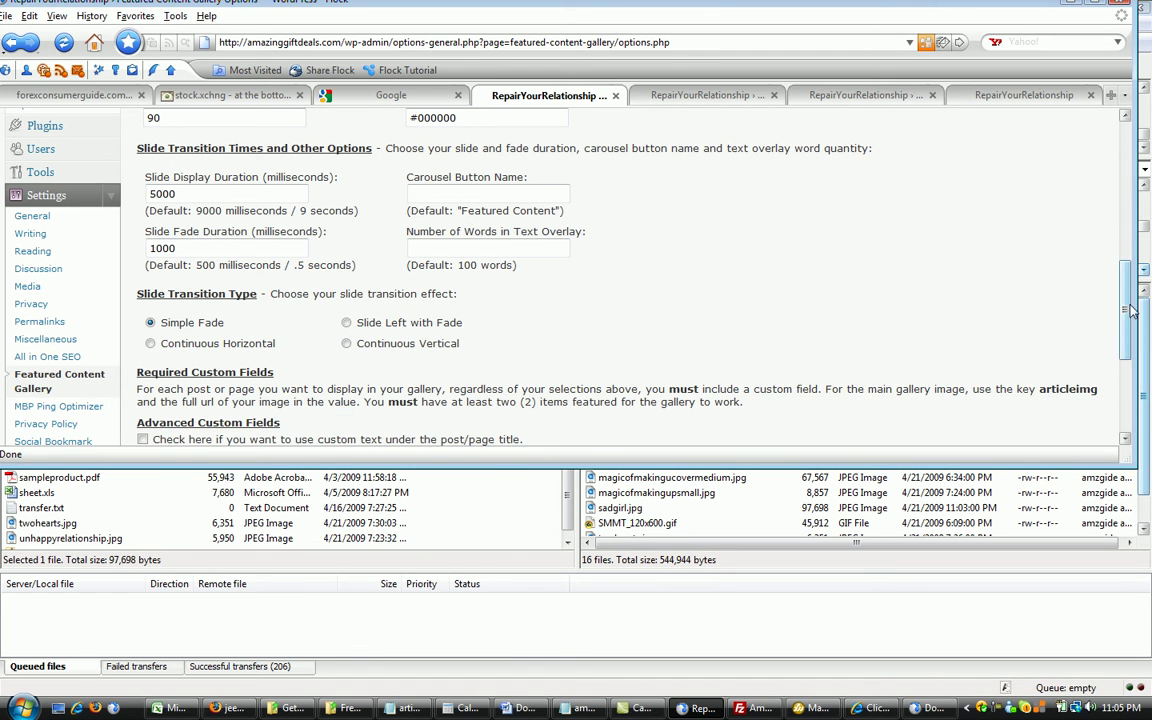
scroll(1124, 330, "down", 1)
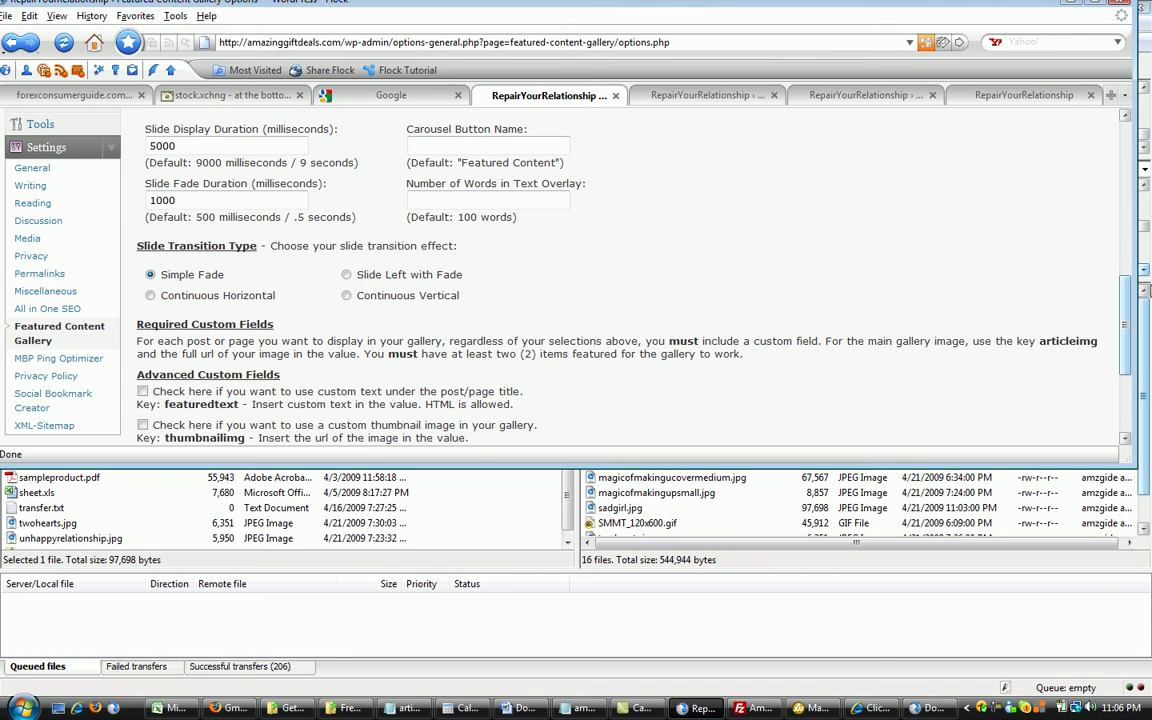
left_click_drag(1125, 303, 1125, 145)
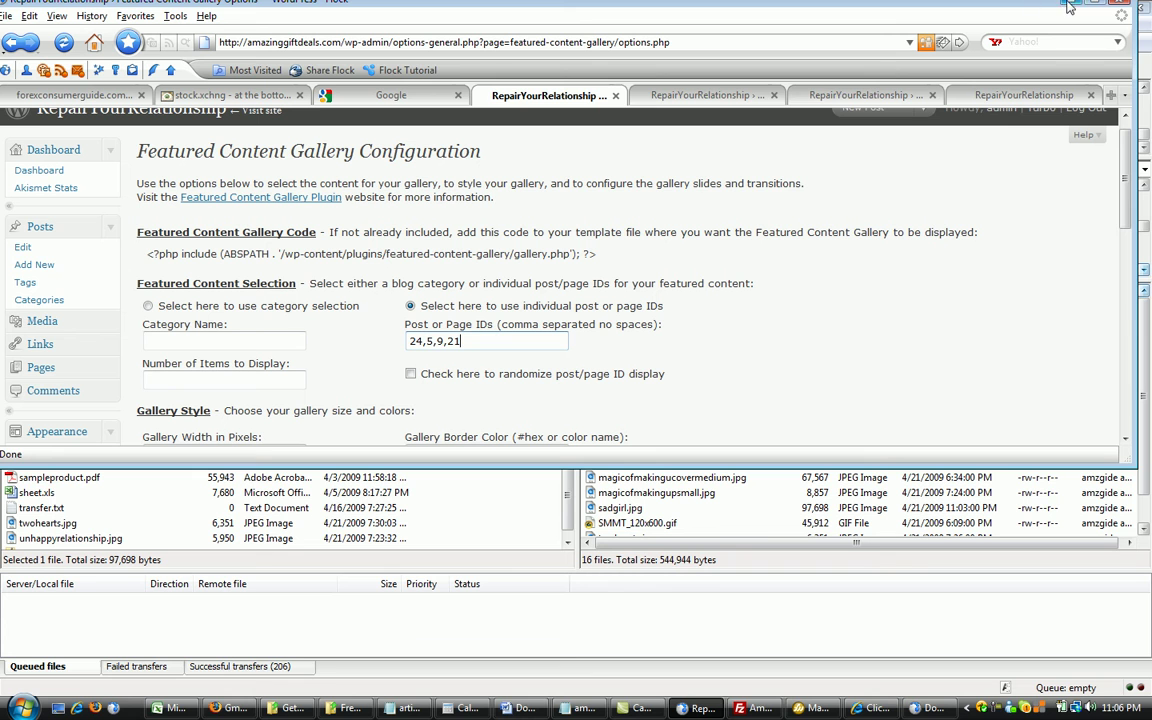
left_click(1103, 6)
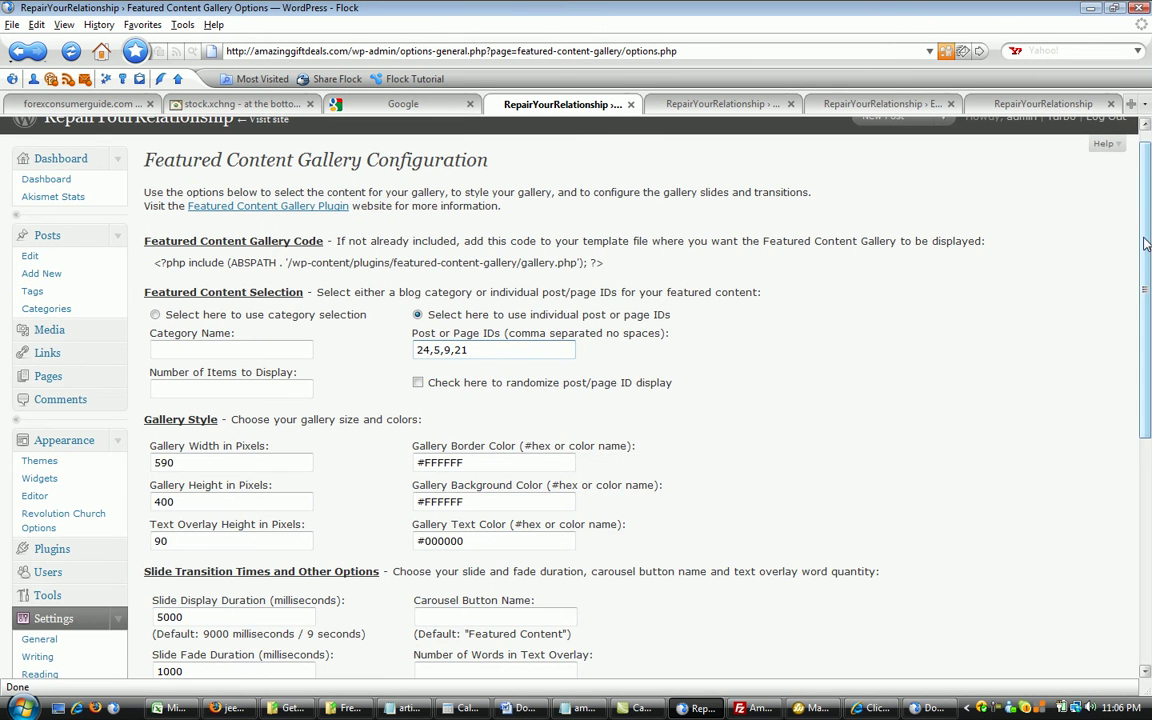
left_click_drag(1140, 350, 1137, 597)
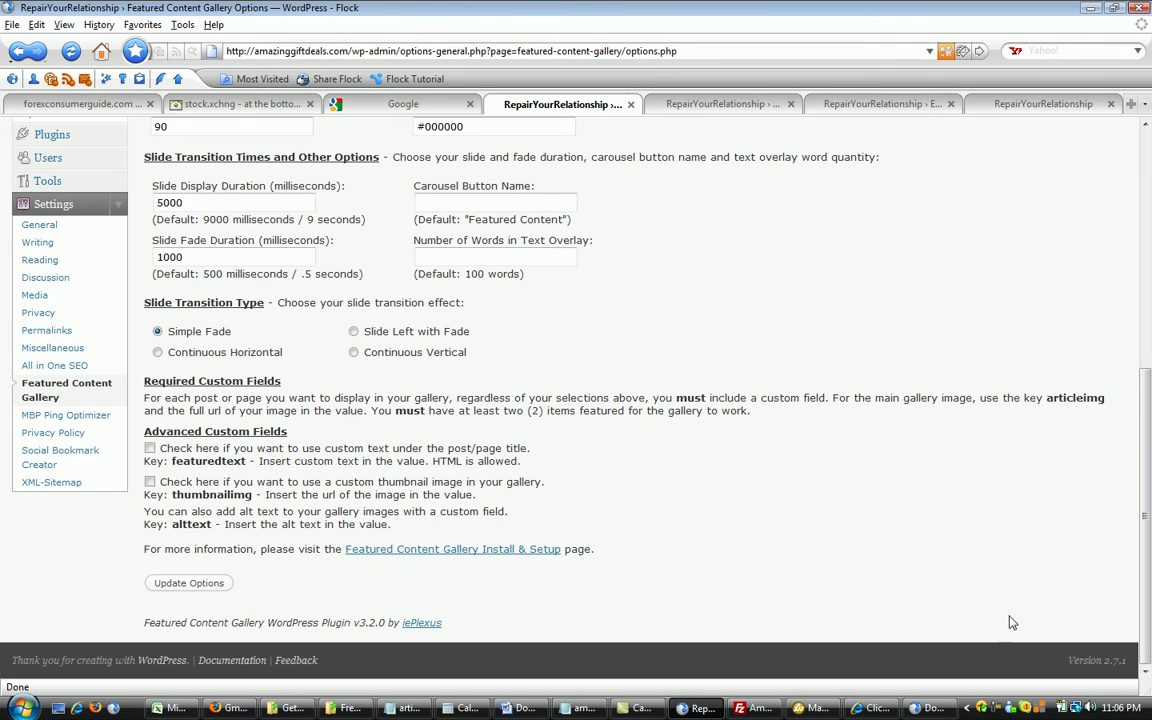
left_click(1113, 9)
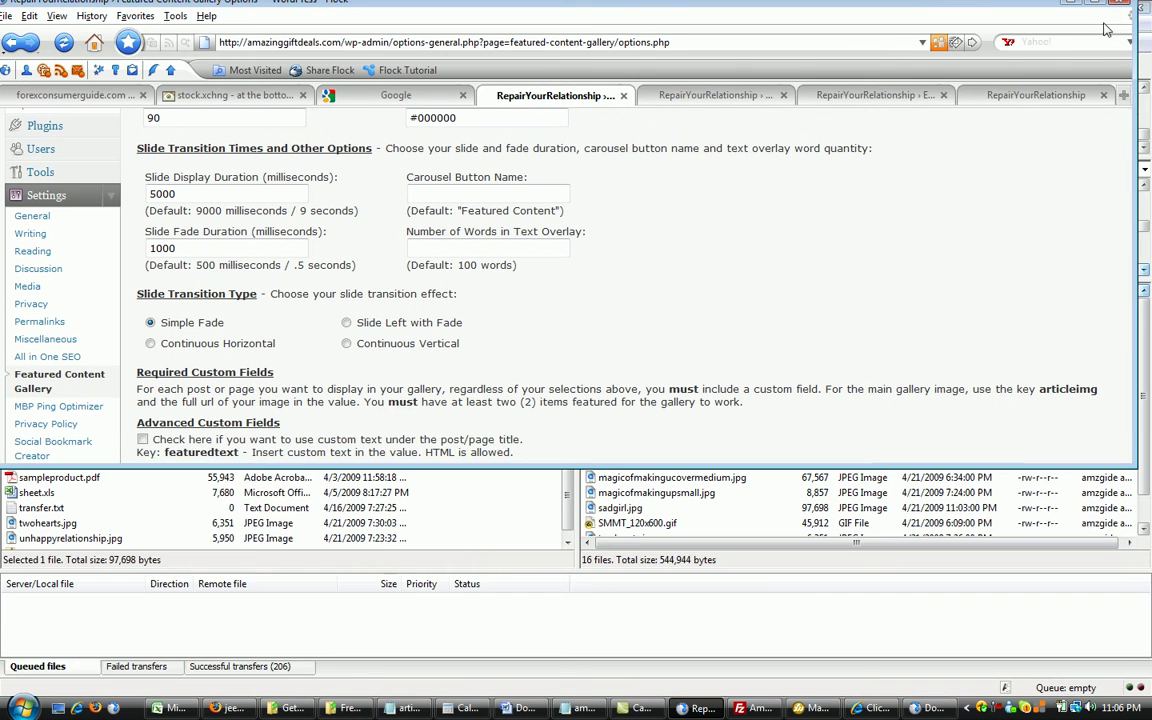
left_click_drag(1133, 293, 1150, 388)
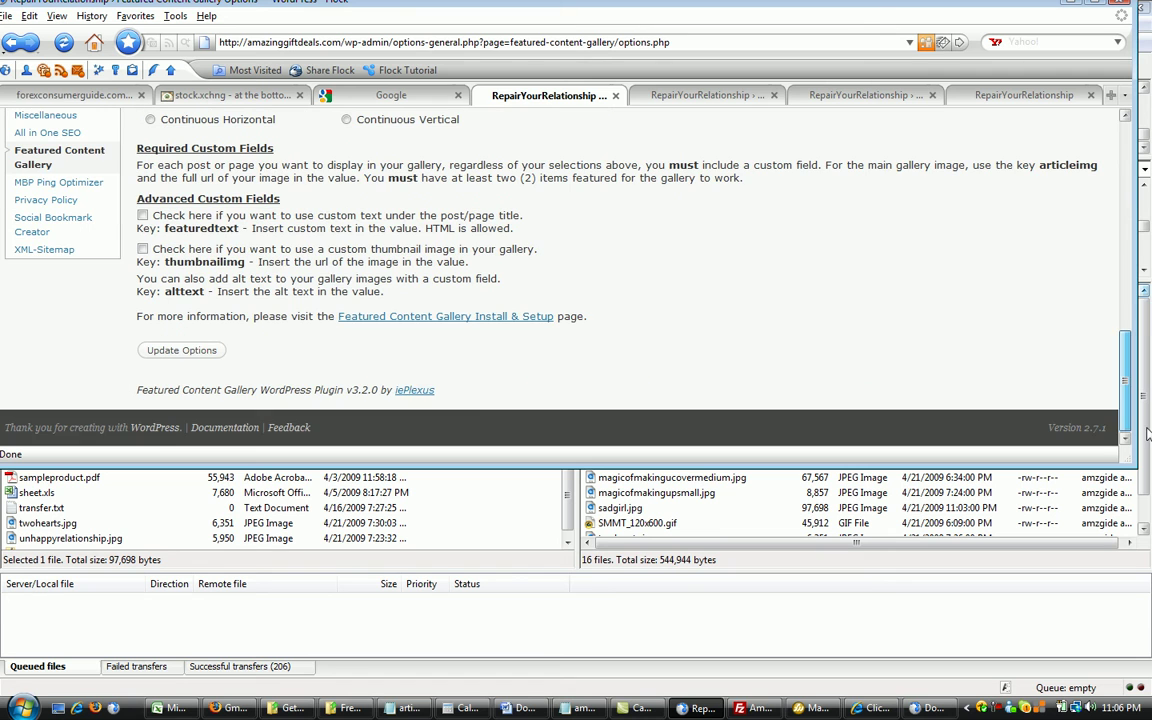
left_click(199, 354)
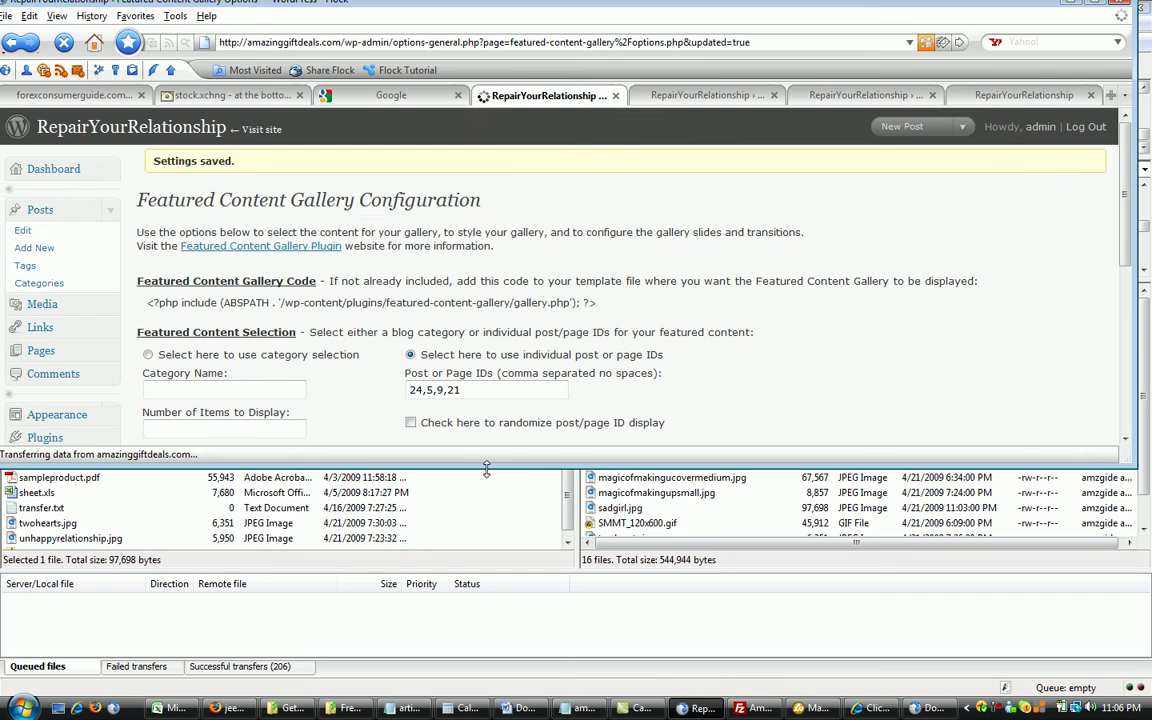
Reload the live homepage and advance the slider to the 'Help I Still Love My Ex Boyfriend' stairs-girl slide
left_click(1094, 7)
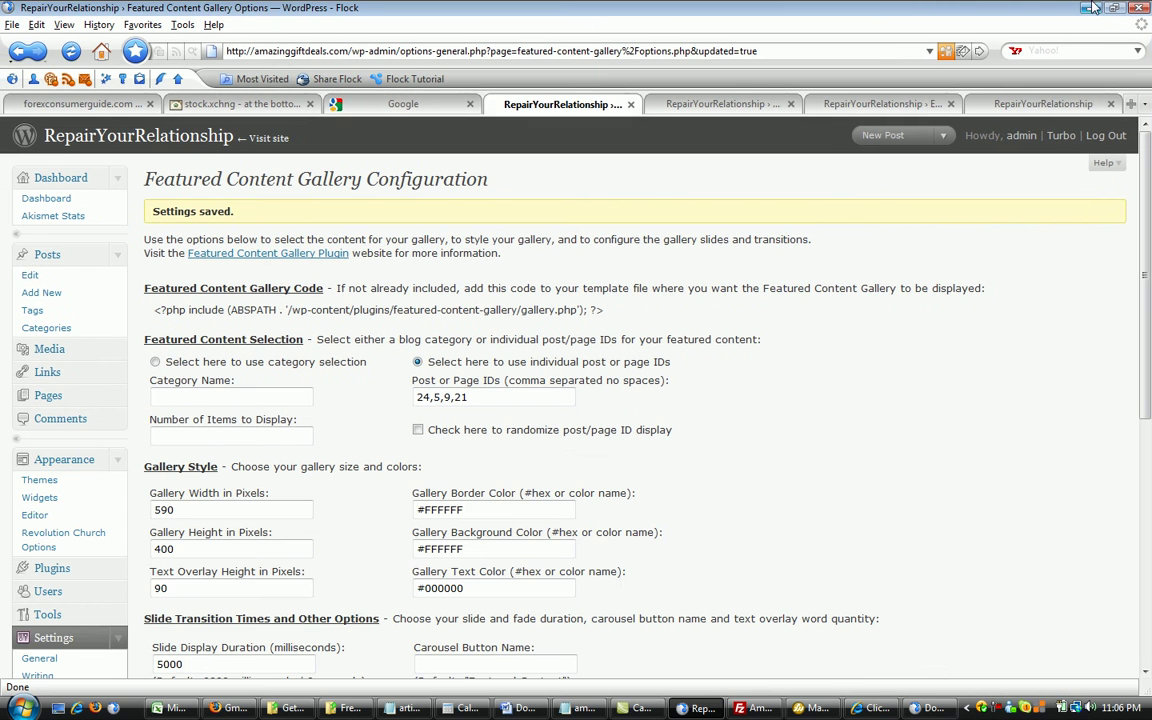
left_click(1022, 104)
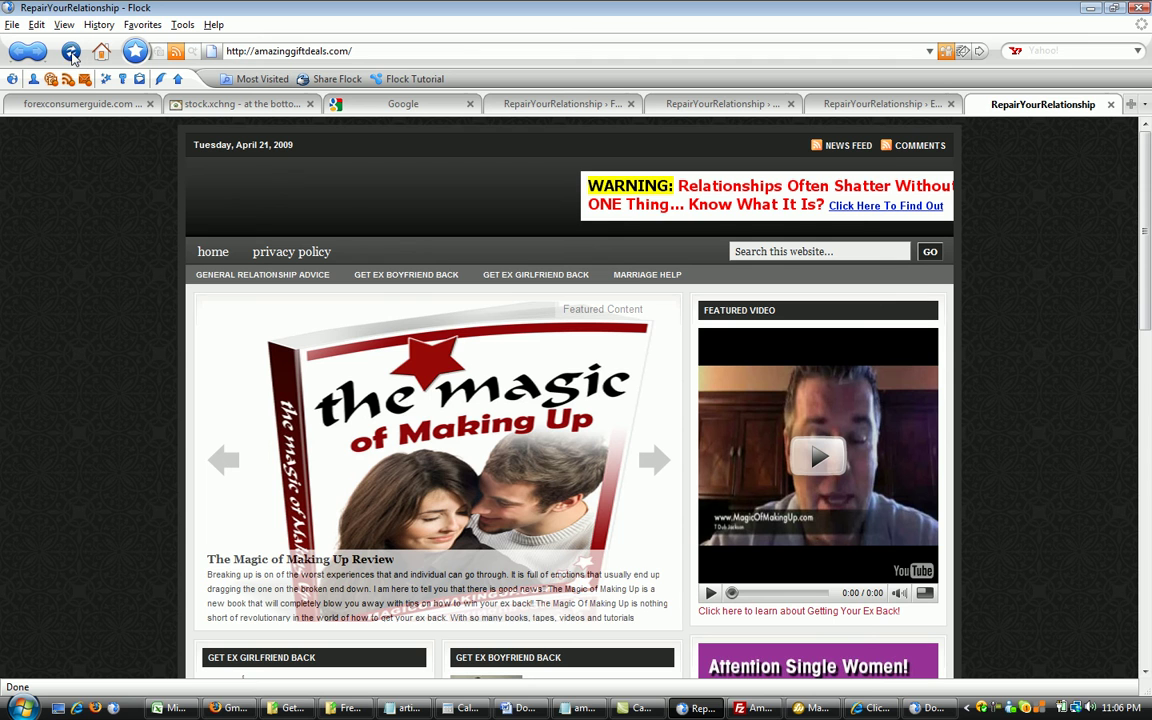
left_click(71, 55)
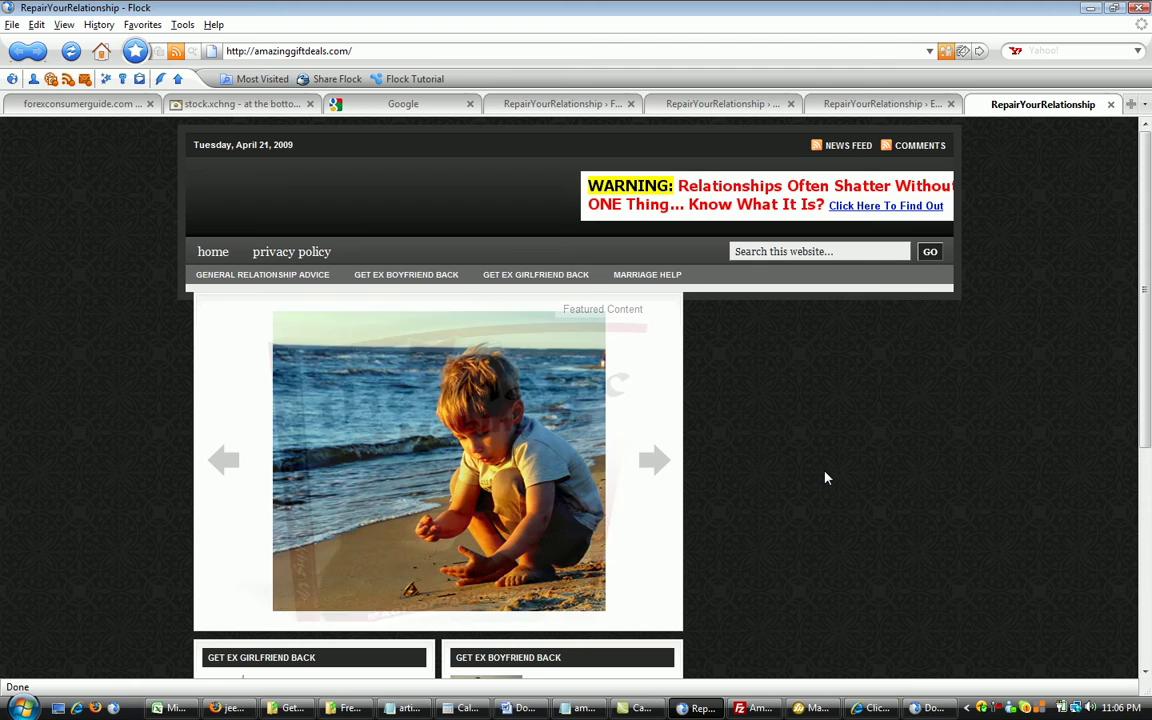
left_click(657, 460)
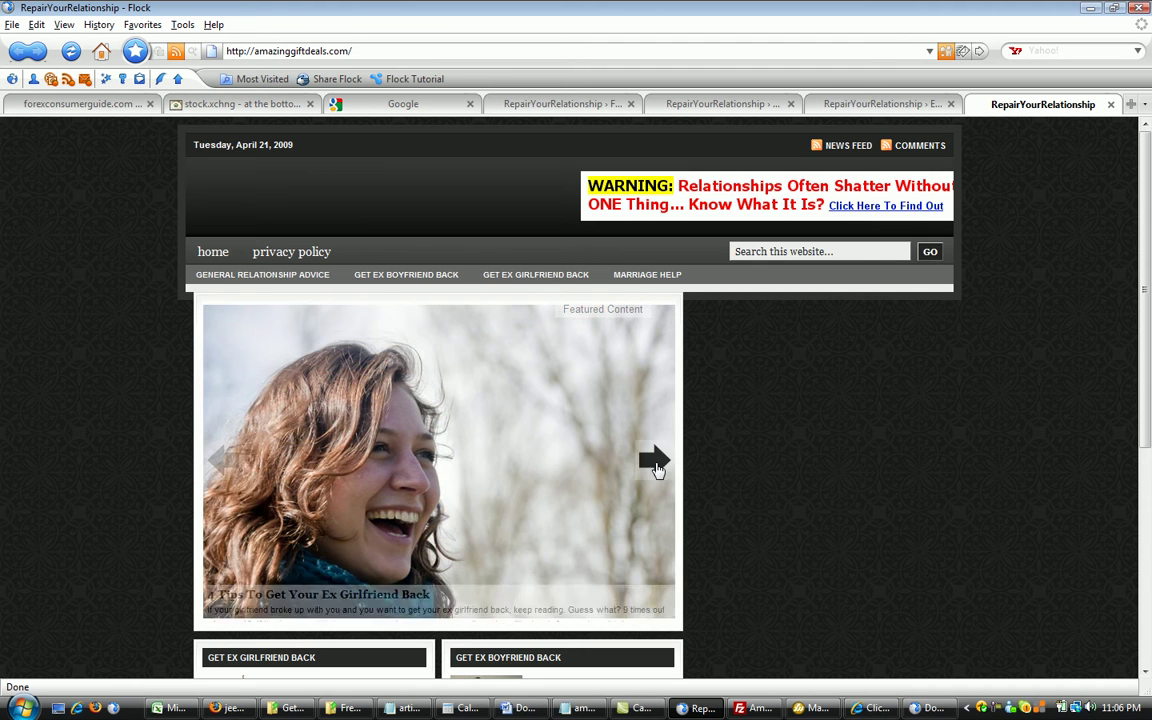
left_click(655, 462)
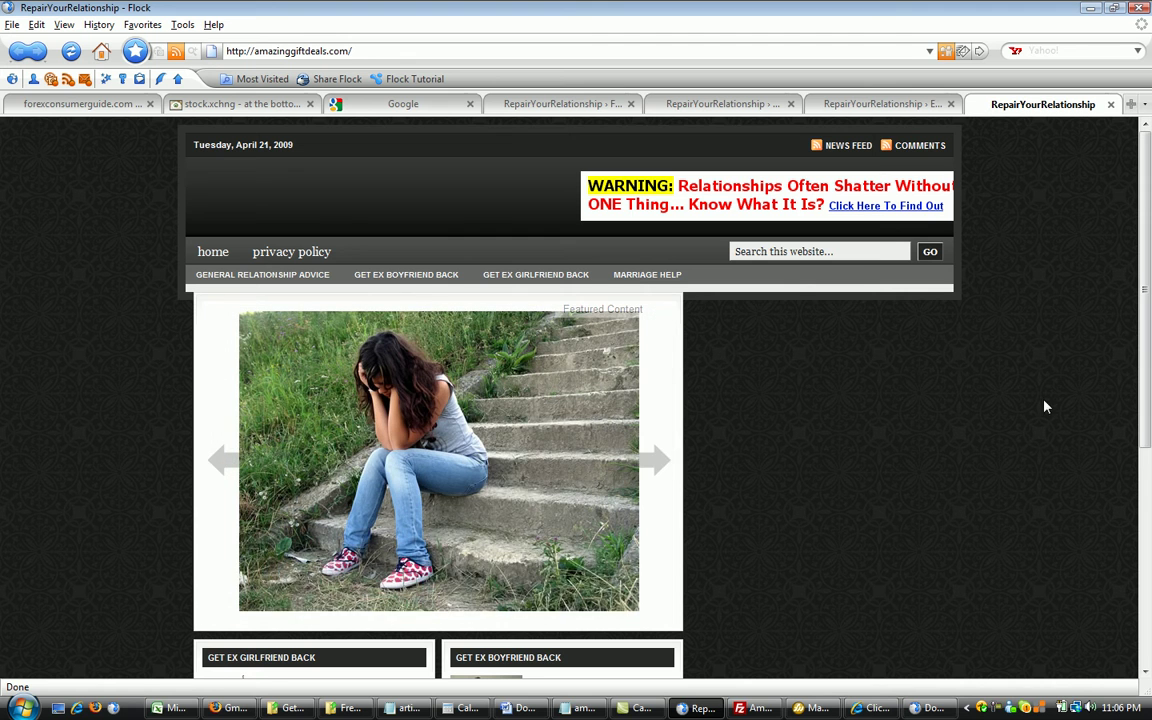
mouse_move(406, 443)
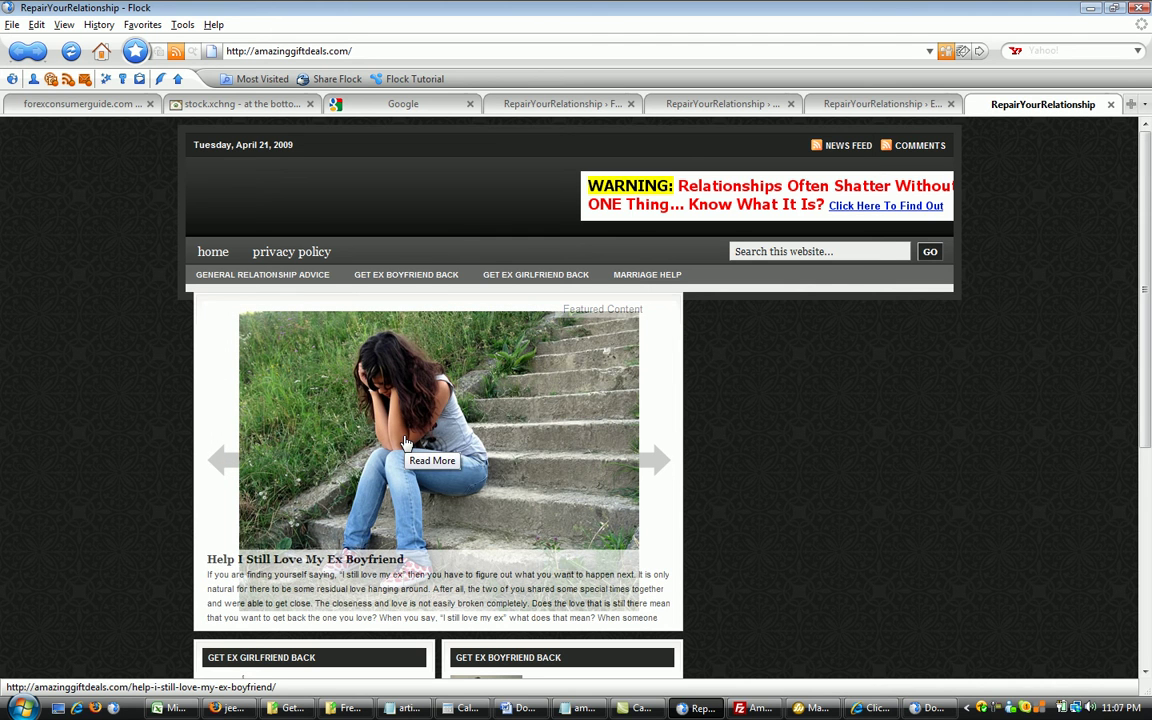
left_click(406, 443)
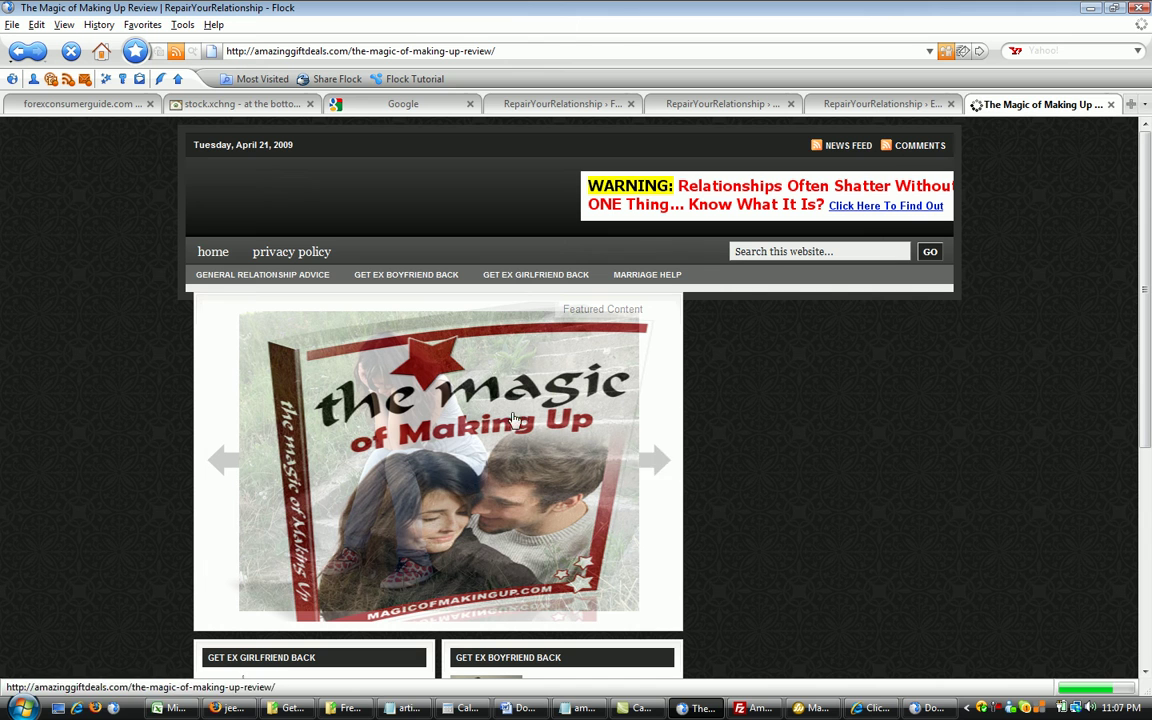
left_click(16, 55)
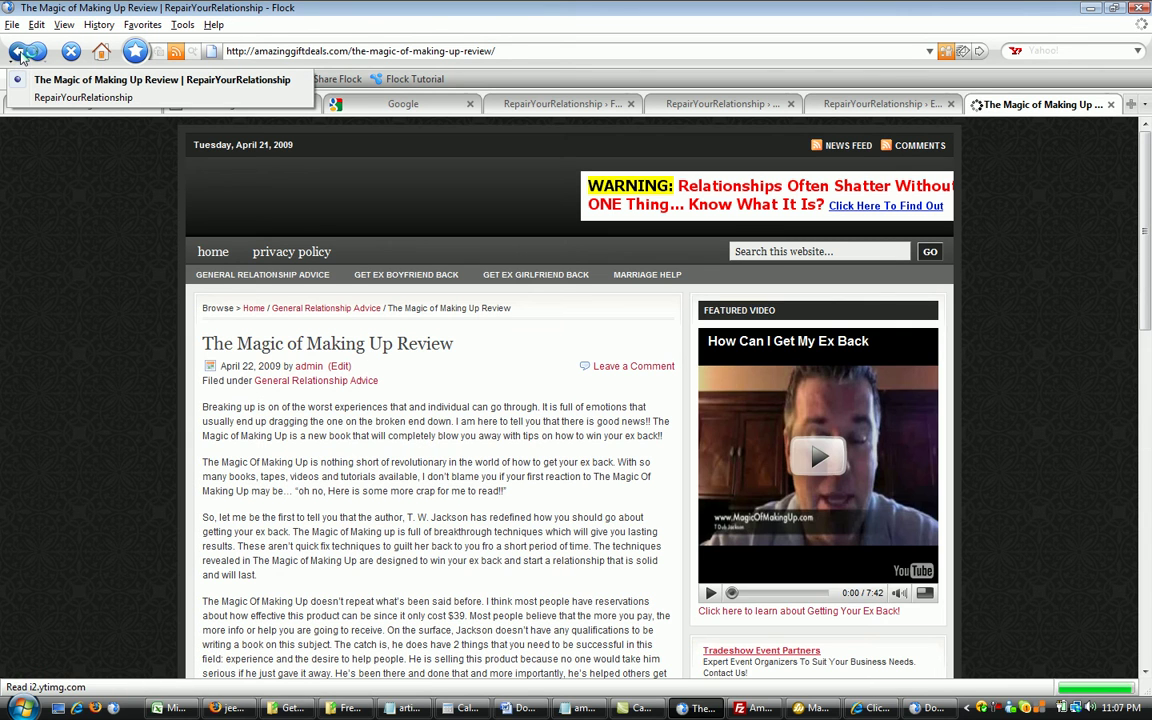
left_click(20, 57)
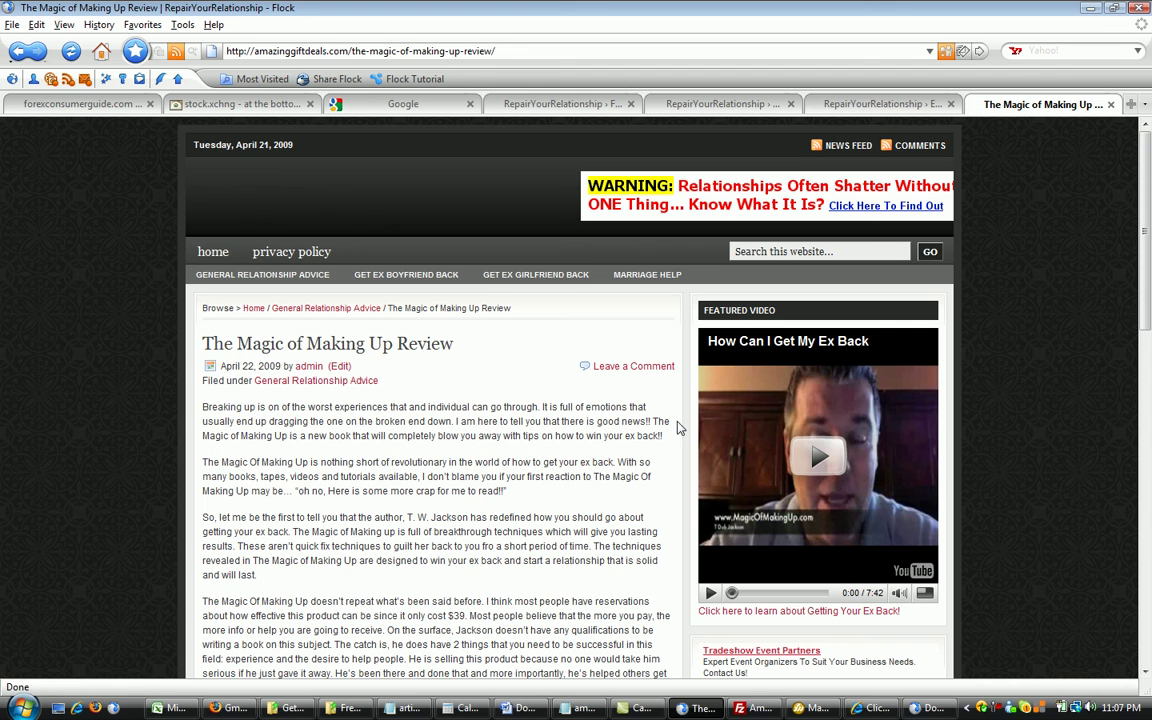
left_click(20, 55)
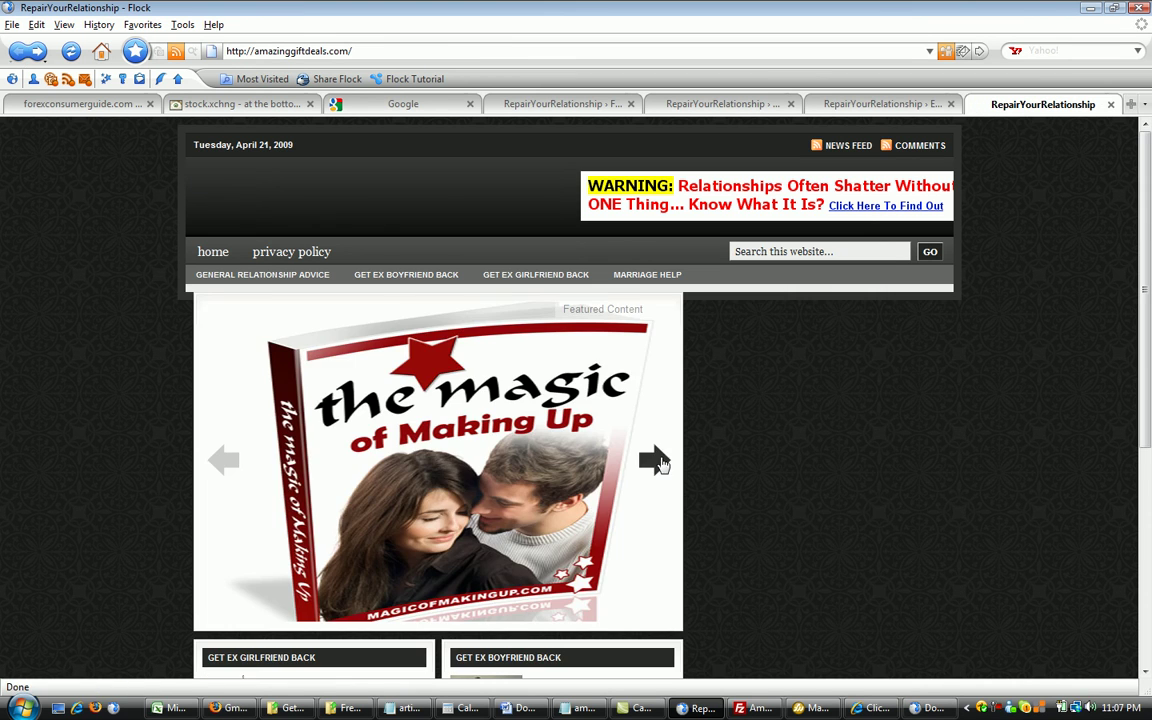
left_click(655, 460)
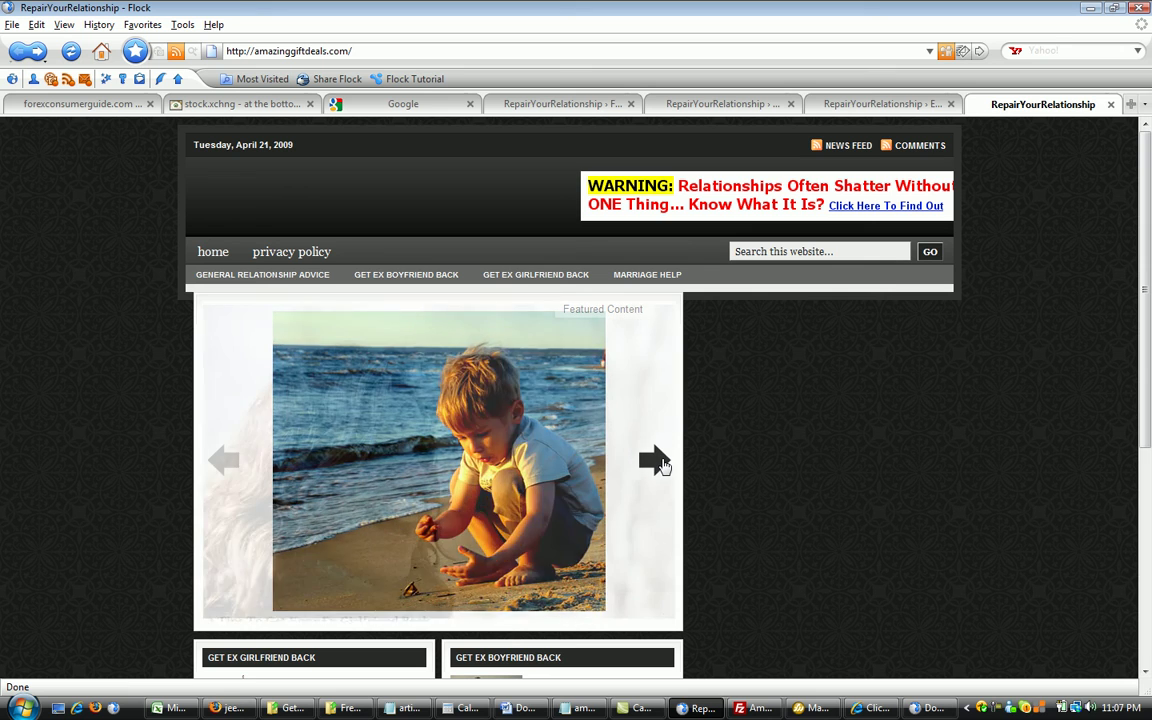
left_click(657, 461)
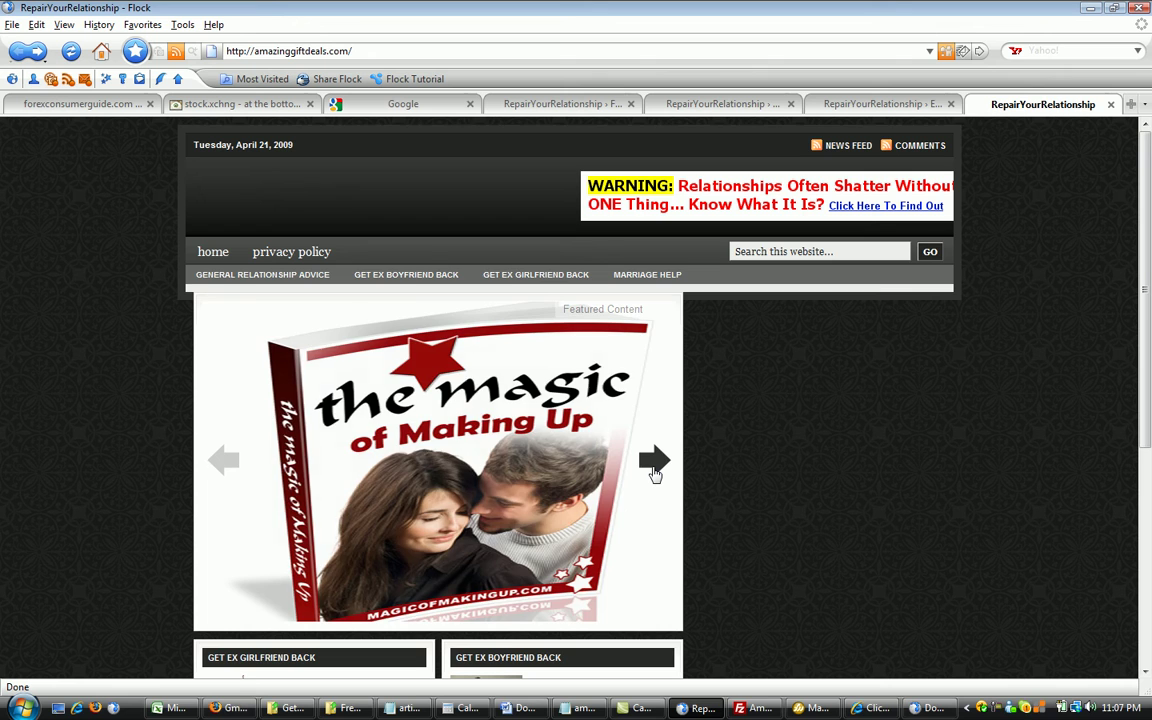
left_click(654, 462)
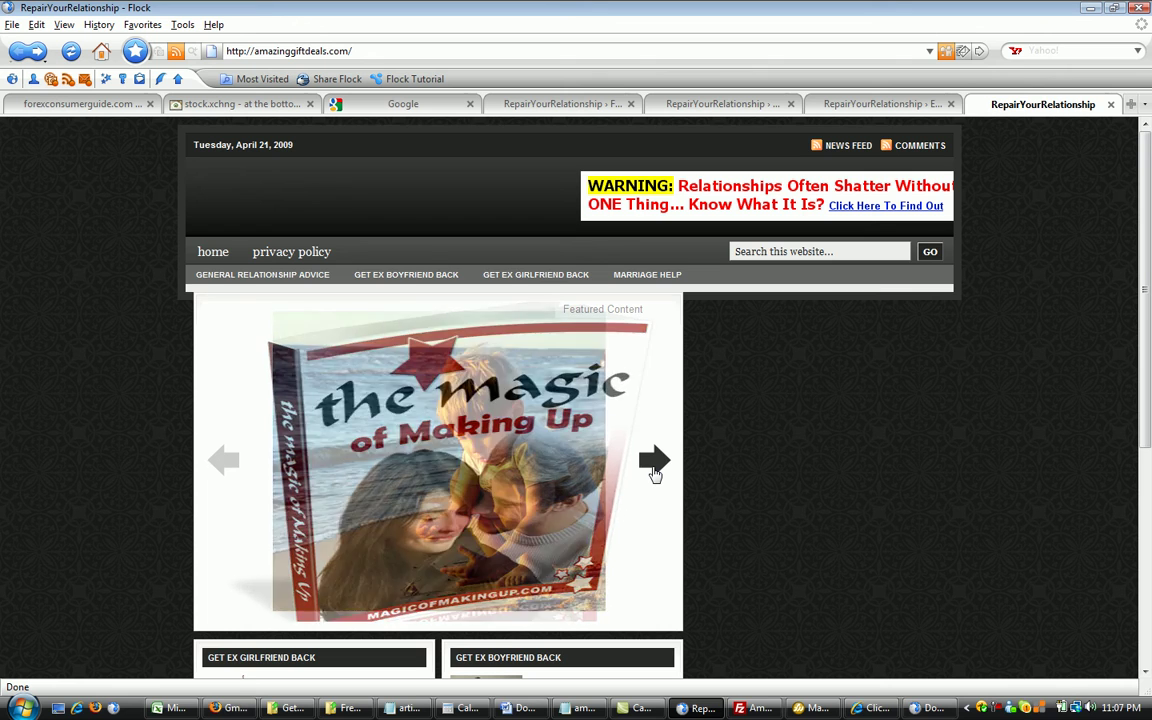
left_click(654, 462)
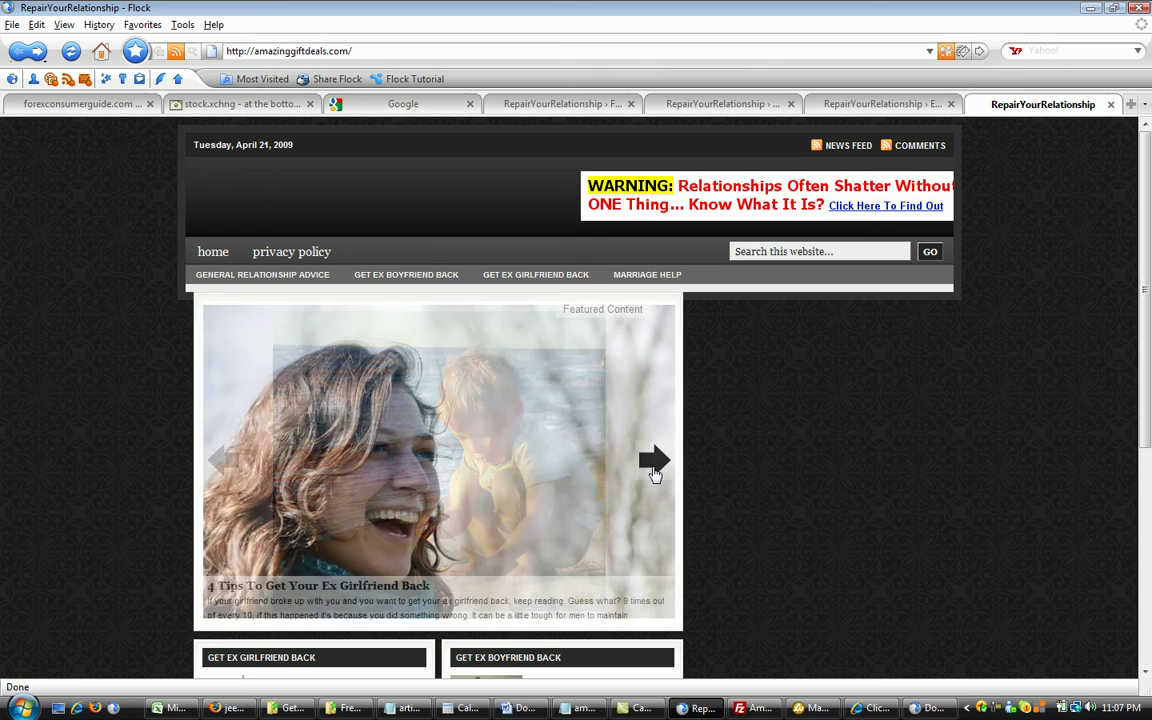
left_click(654, 473)
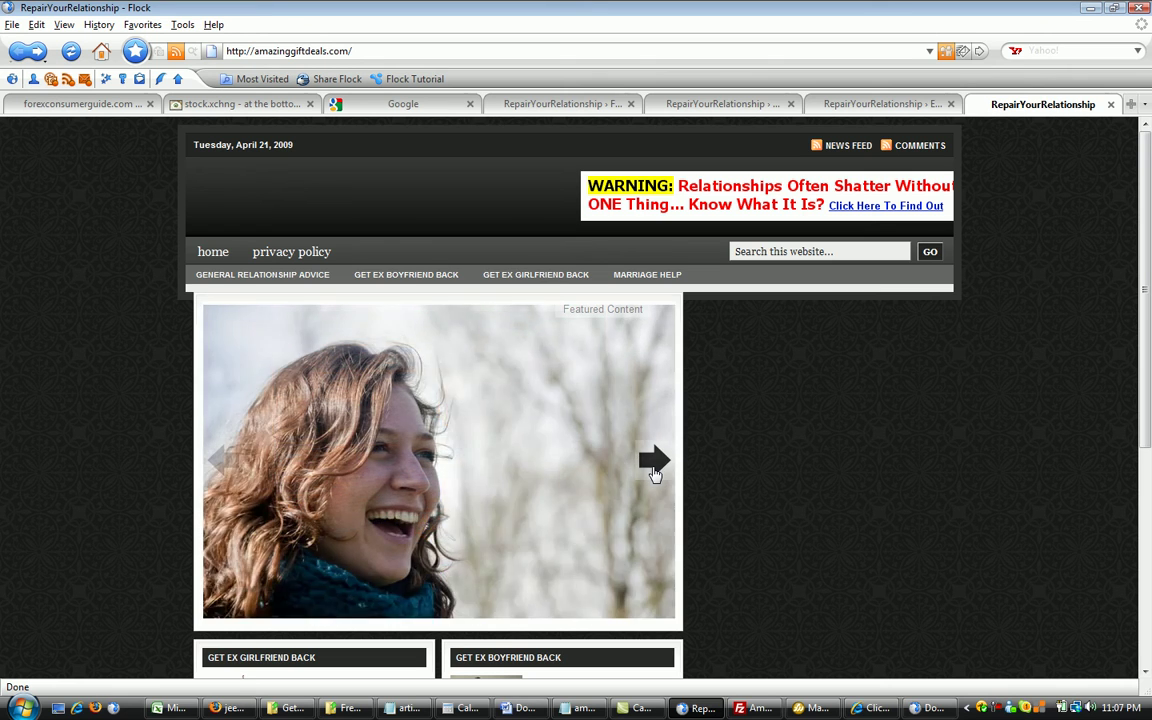
left_click(483, 481)
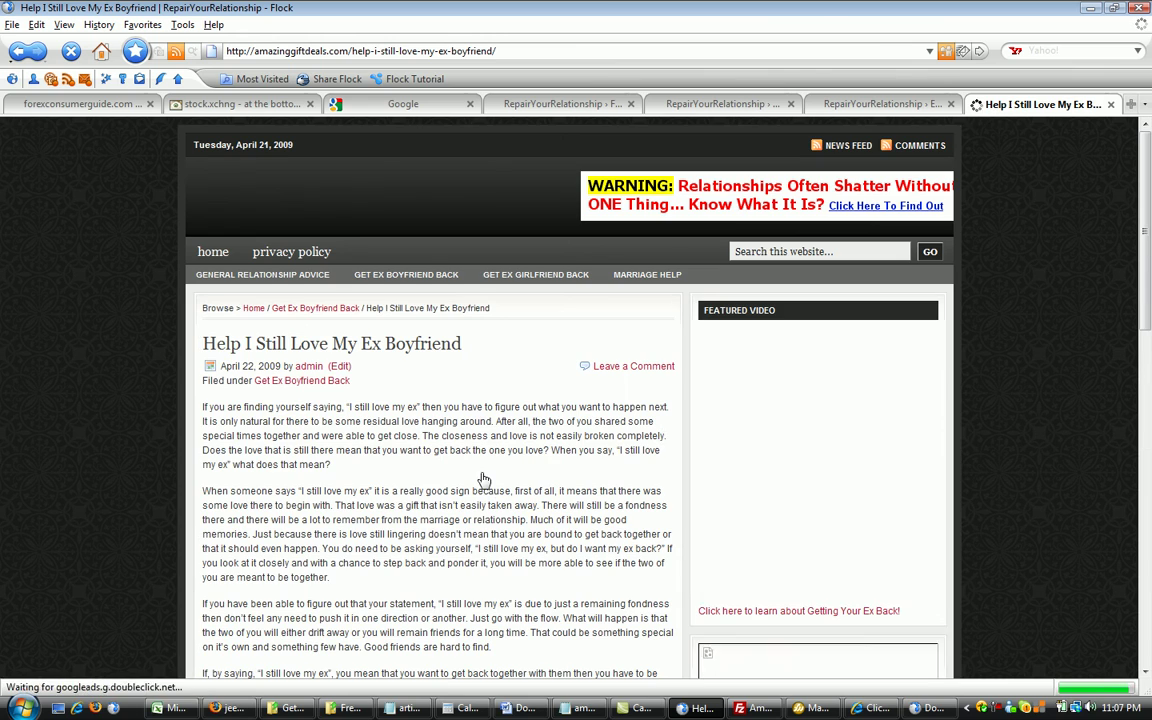
left_click_drag(1147, 282, 898, 215)
left_click(18, 54)
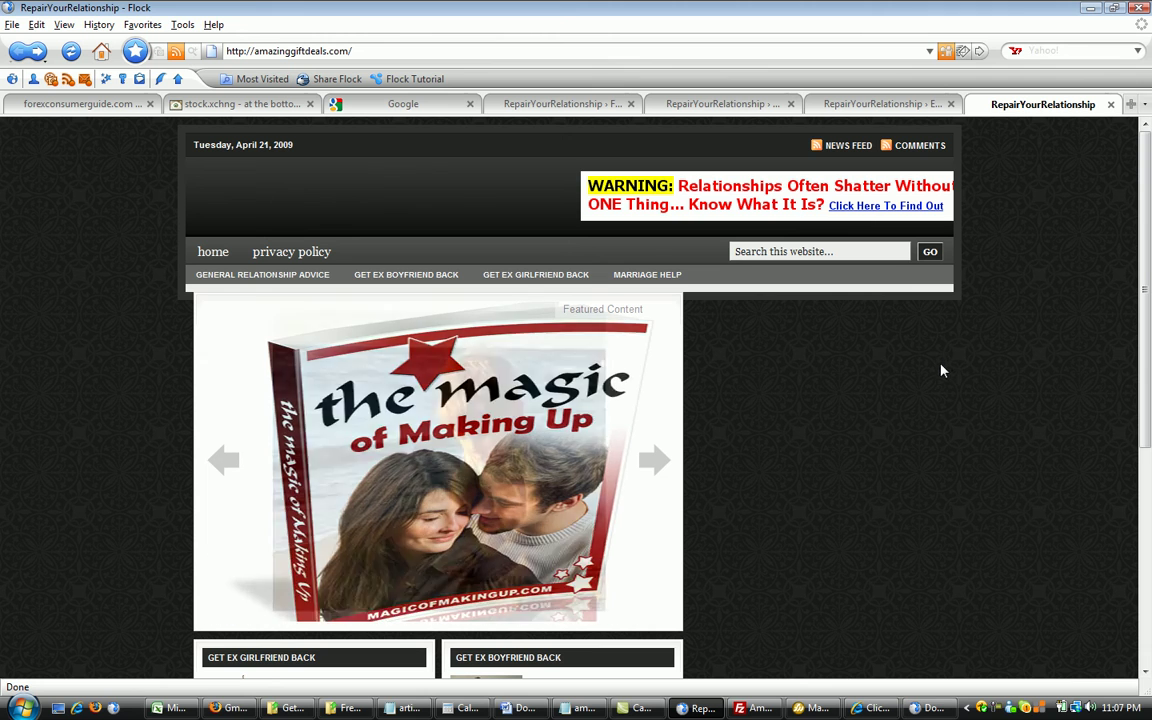
scroll(1148, 310, "down", 6)
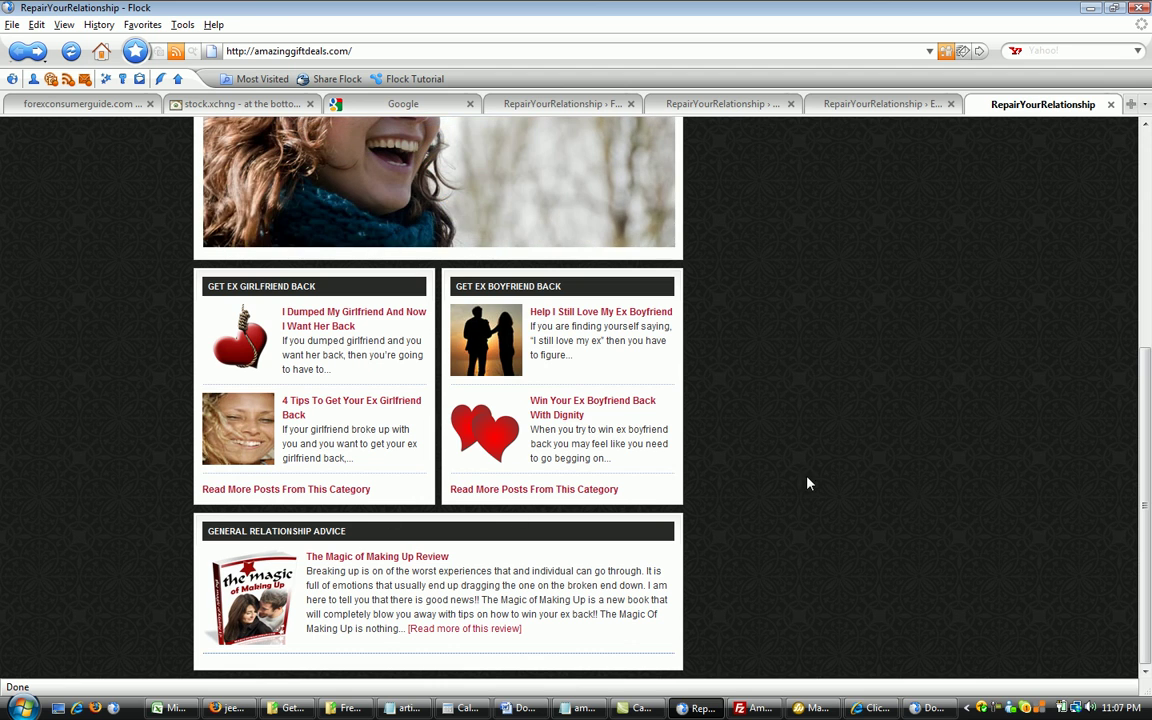
left_click_drag(1146, 611, 1146, 370)
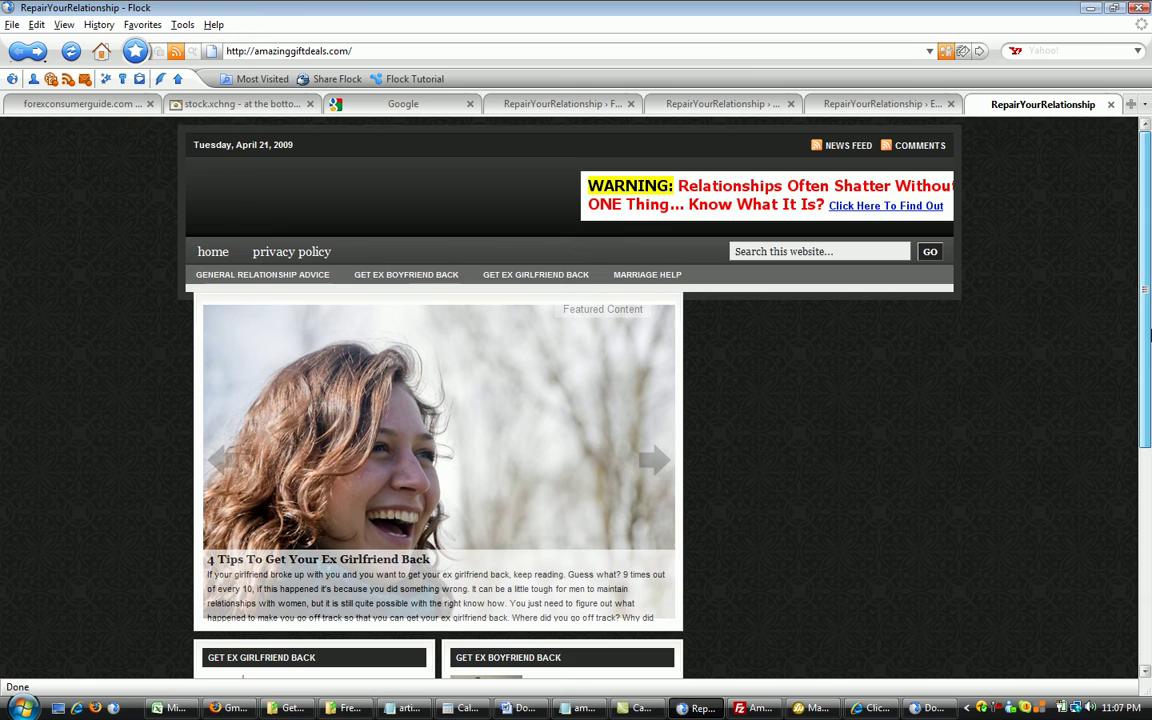
left_click(69, 51)
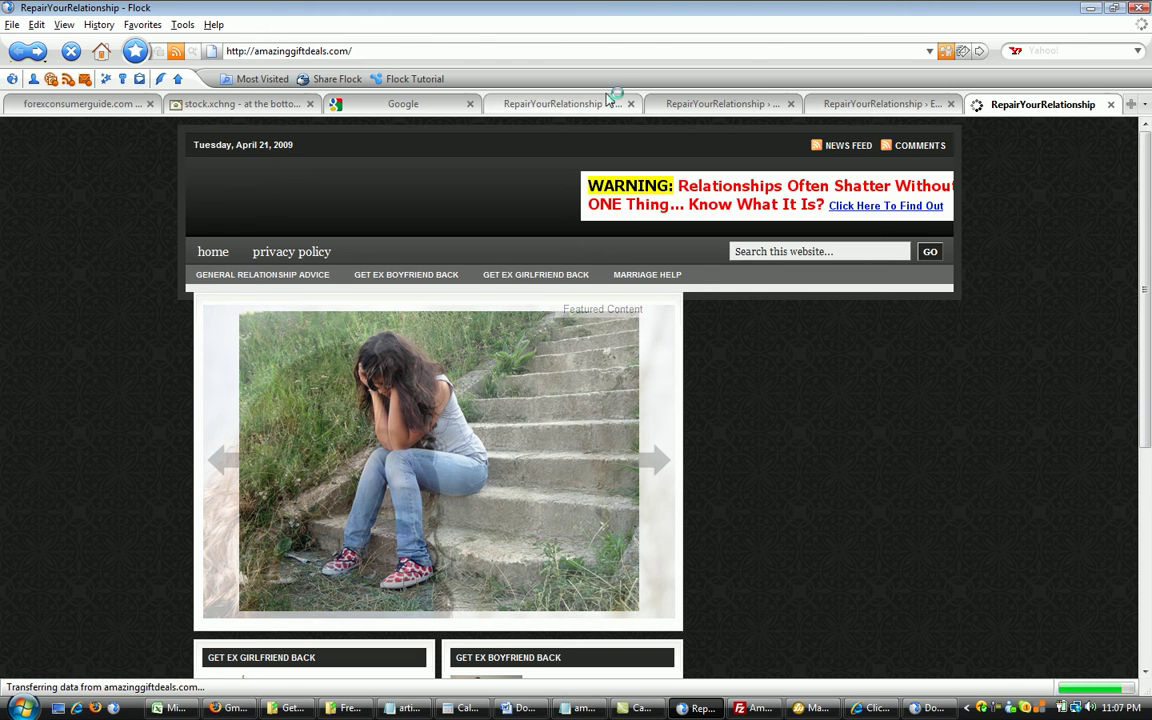
left_click(563, 104)
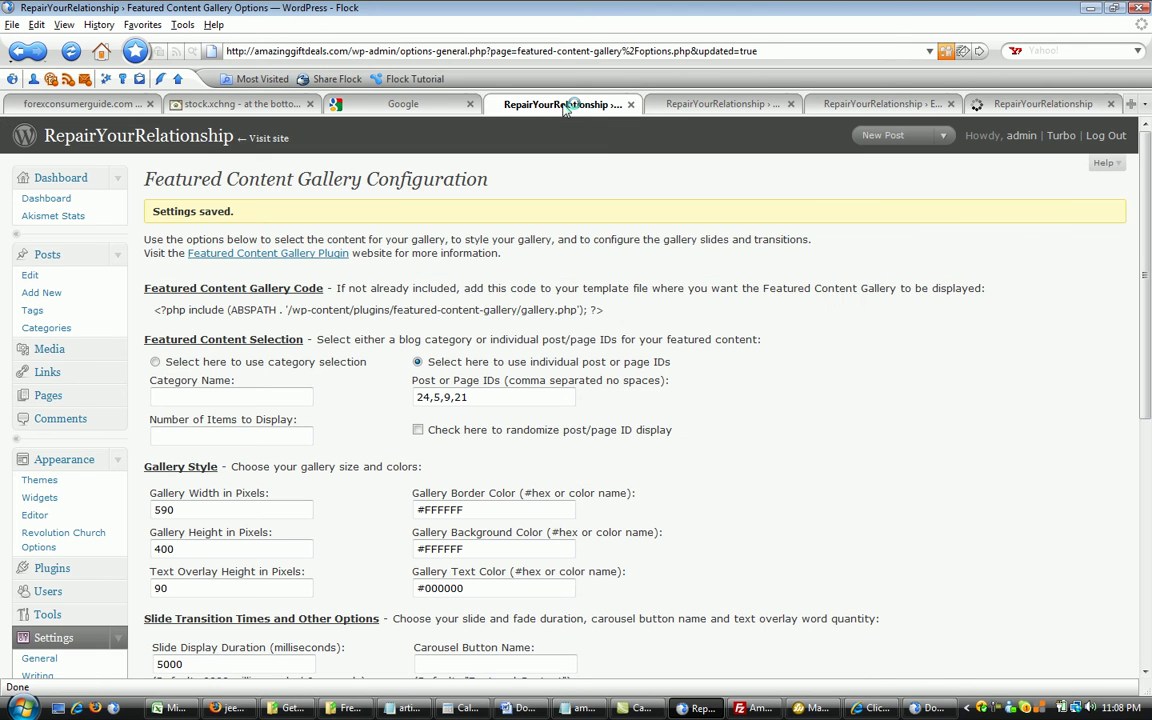
left_click(1040, 104)
left_click_drag(1147, 270, 1149, 612)
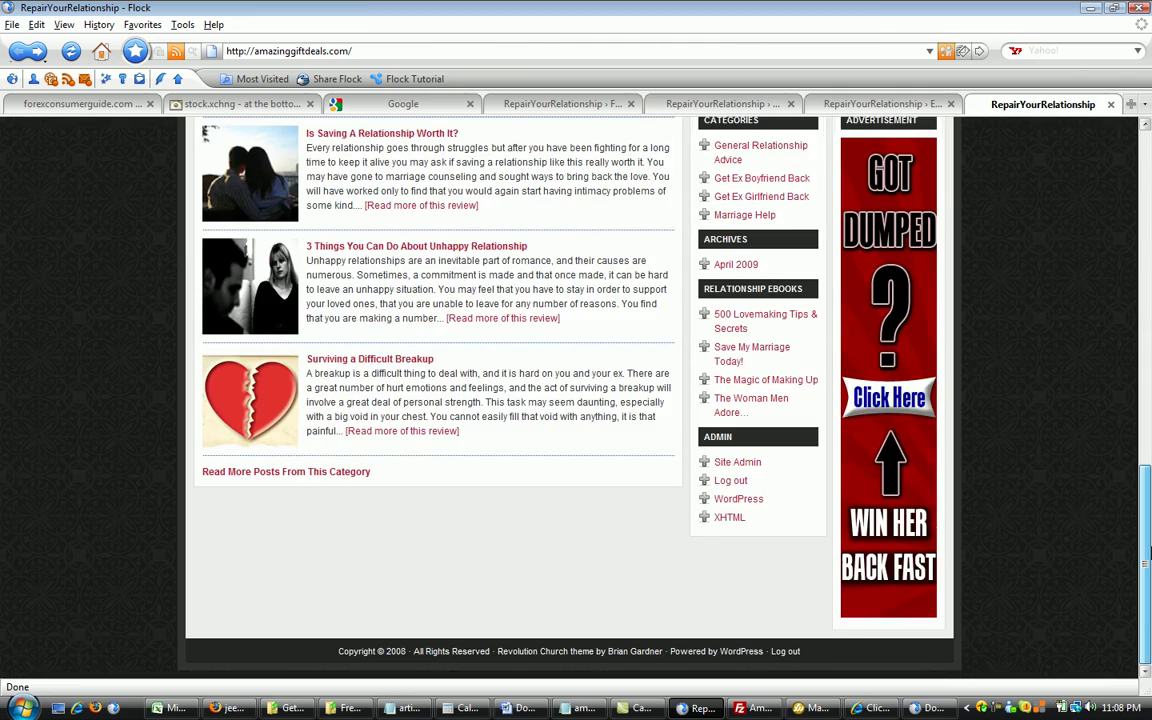
left_click_drag(1149, 555, 1147, 243)
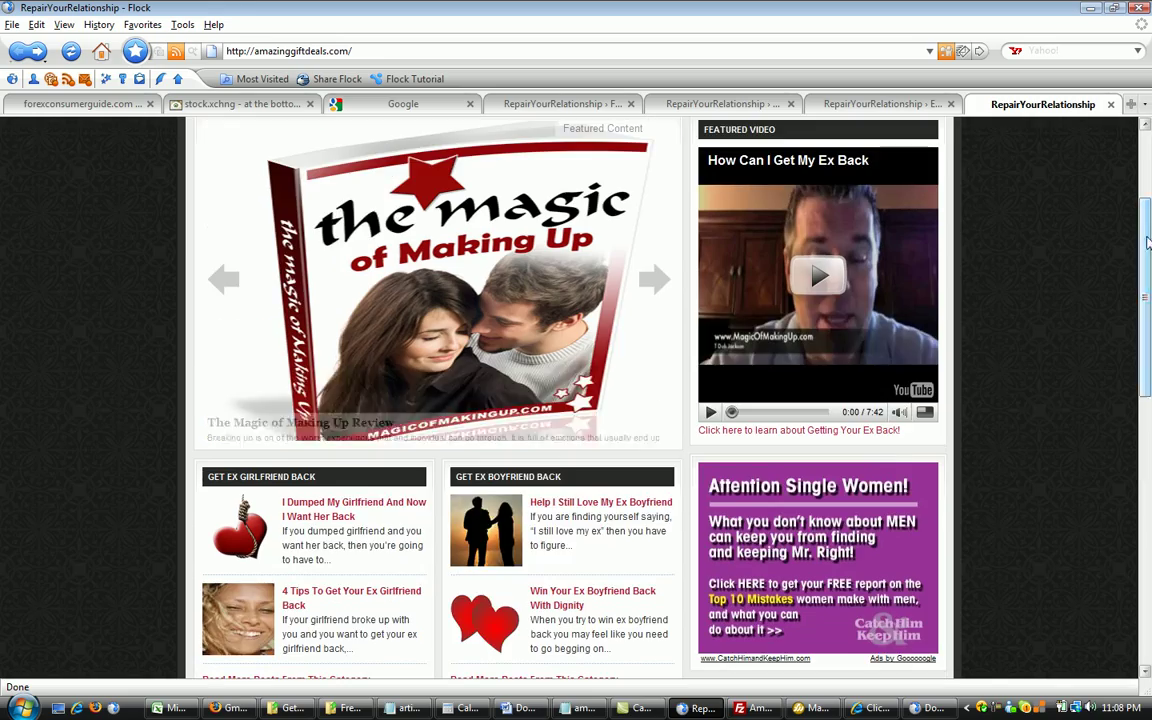
left_click(900, 105)
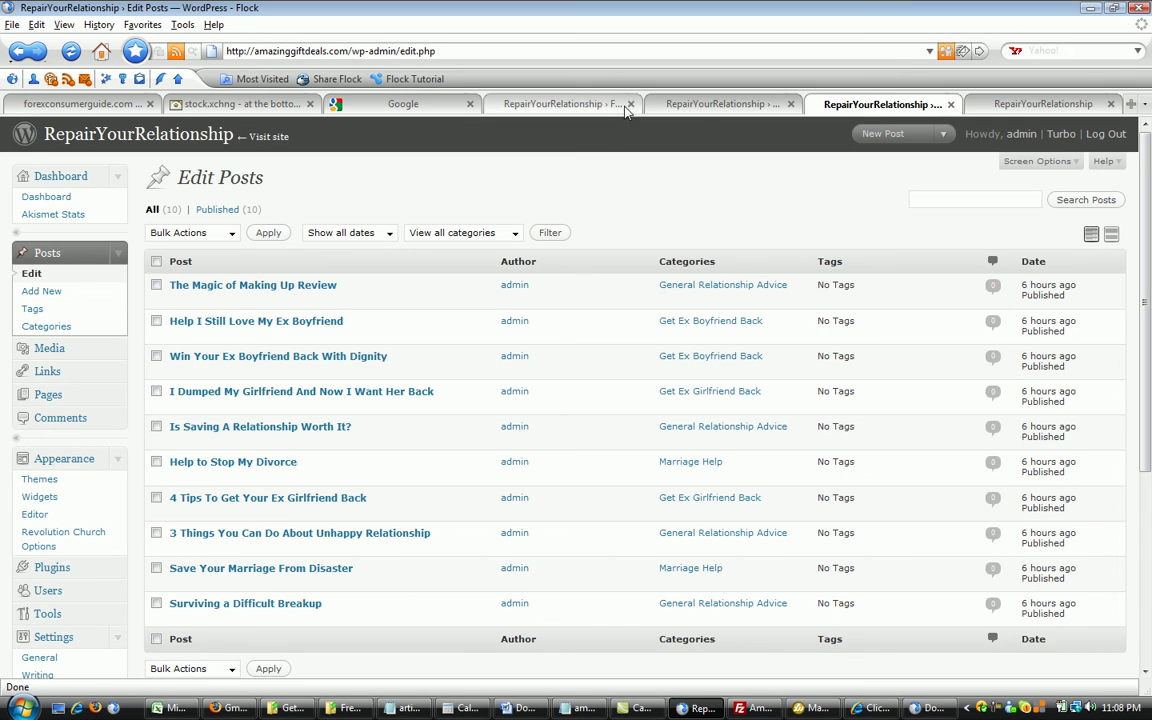
left_click(1035, 105)
scroll(632, 393, "down", 3)
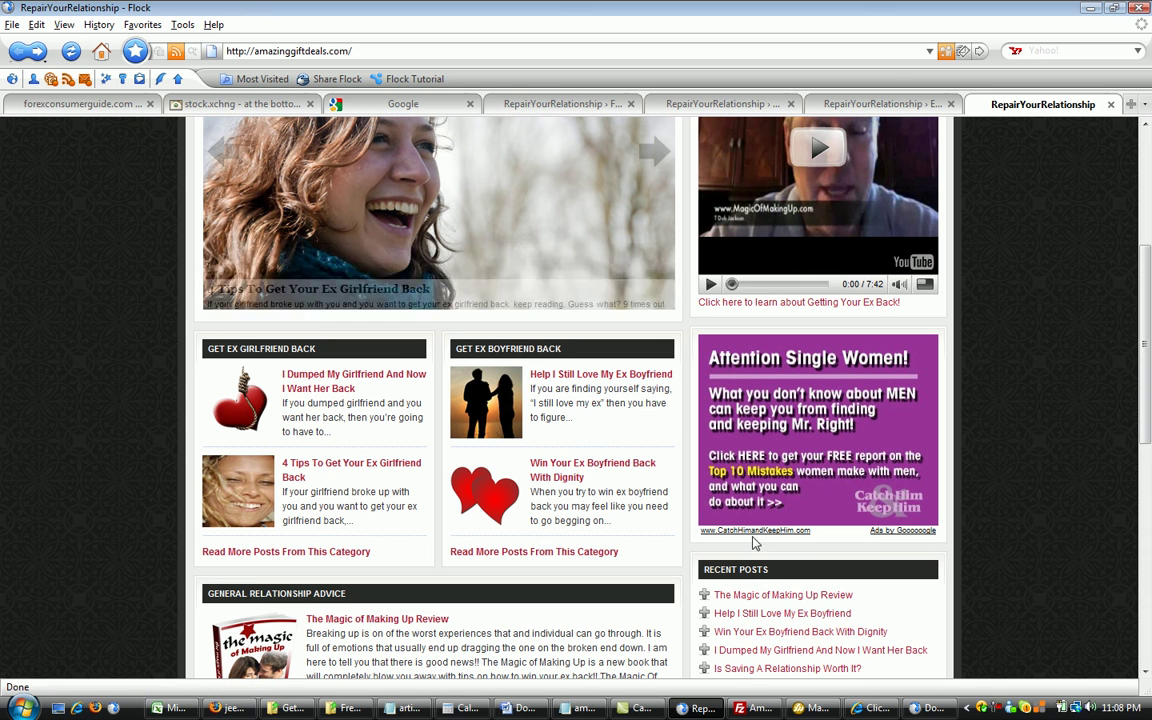
left_click(642, 710)
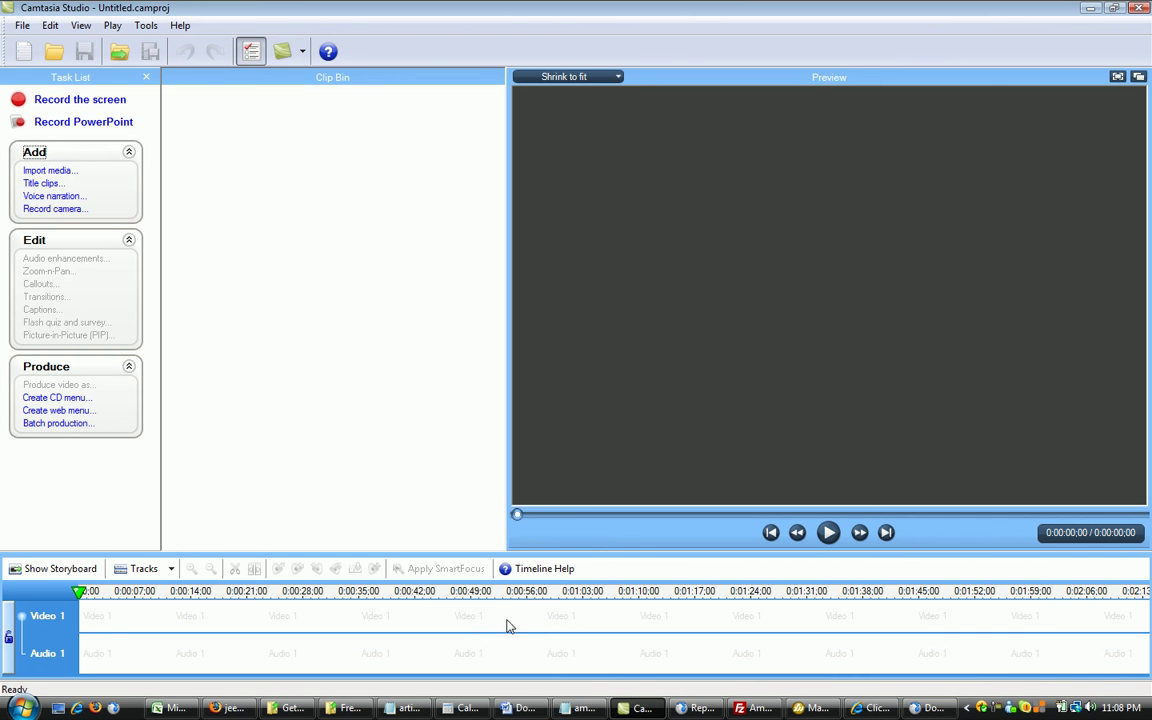
left_click(1089, 8)
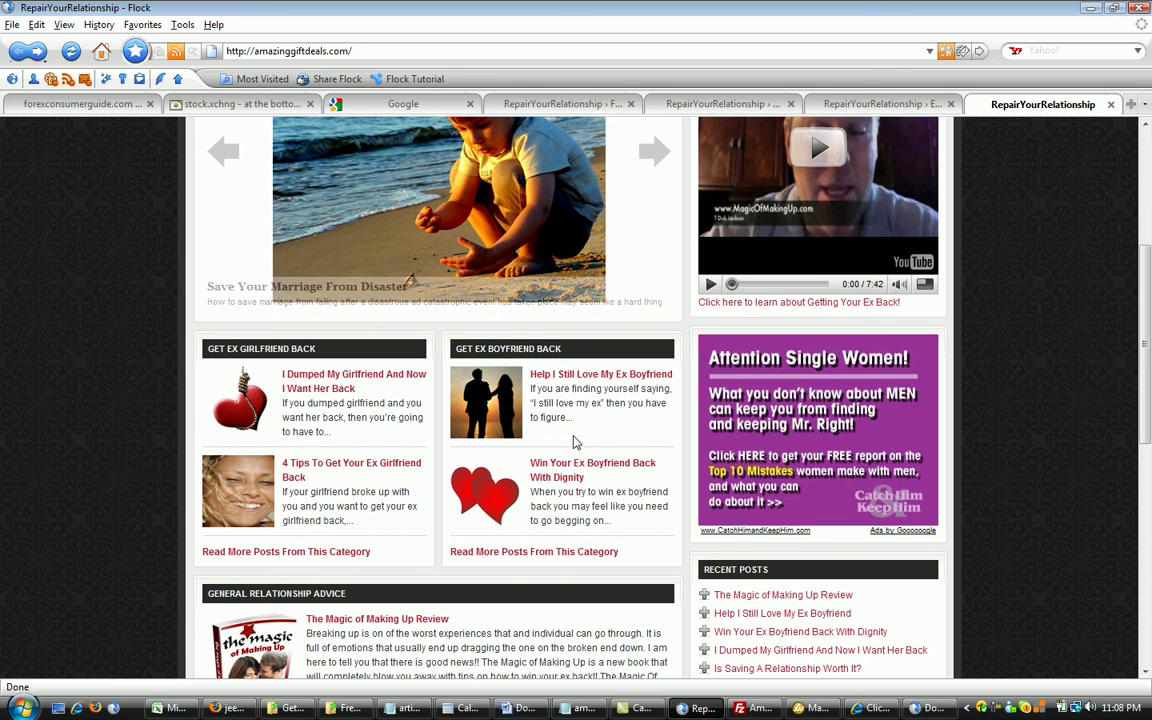
scroll(700, 350, "down", 3)
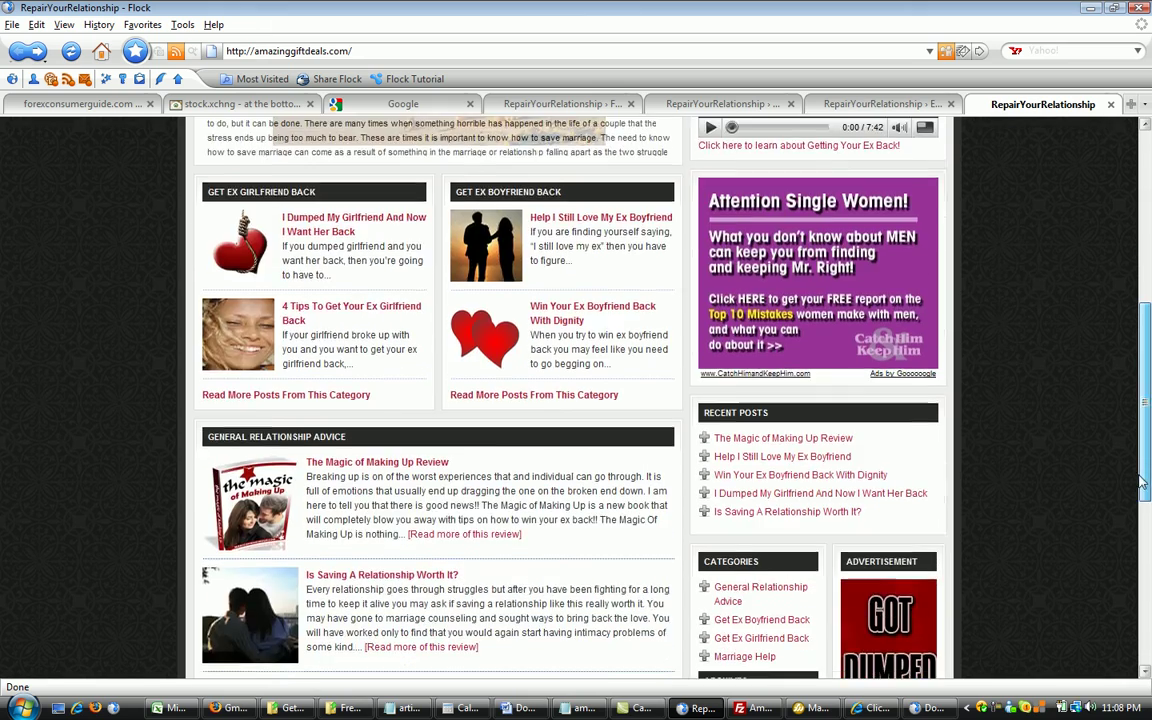
scroll(375, 284, "up", 3)
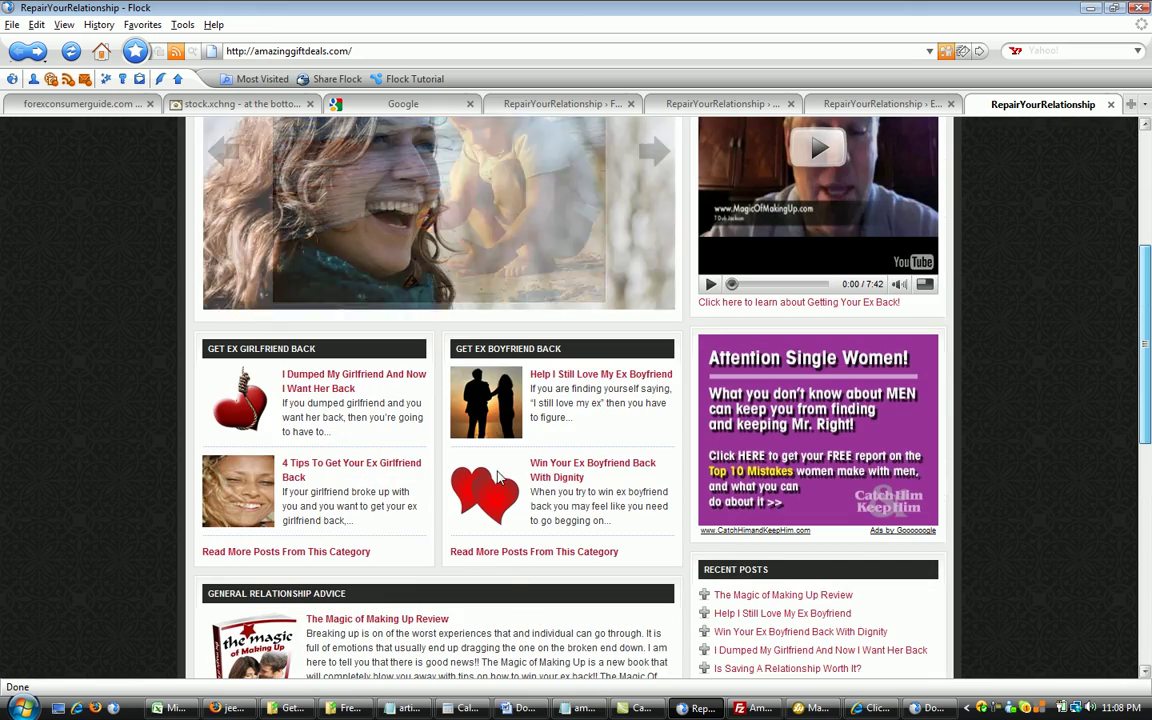
scroll(880, 545, "up", 3)
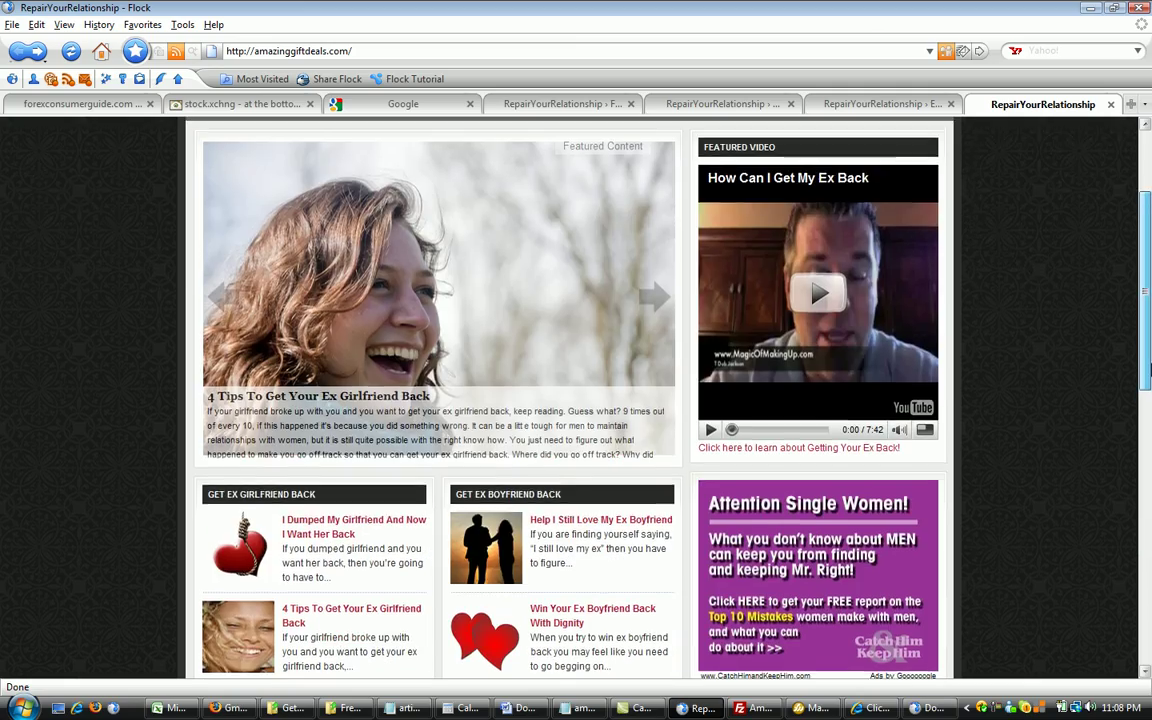
scroll(1037, 548, "down", 9)
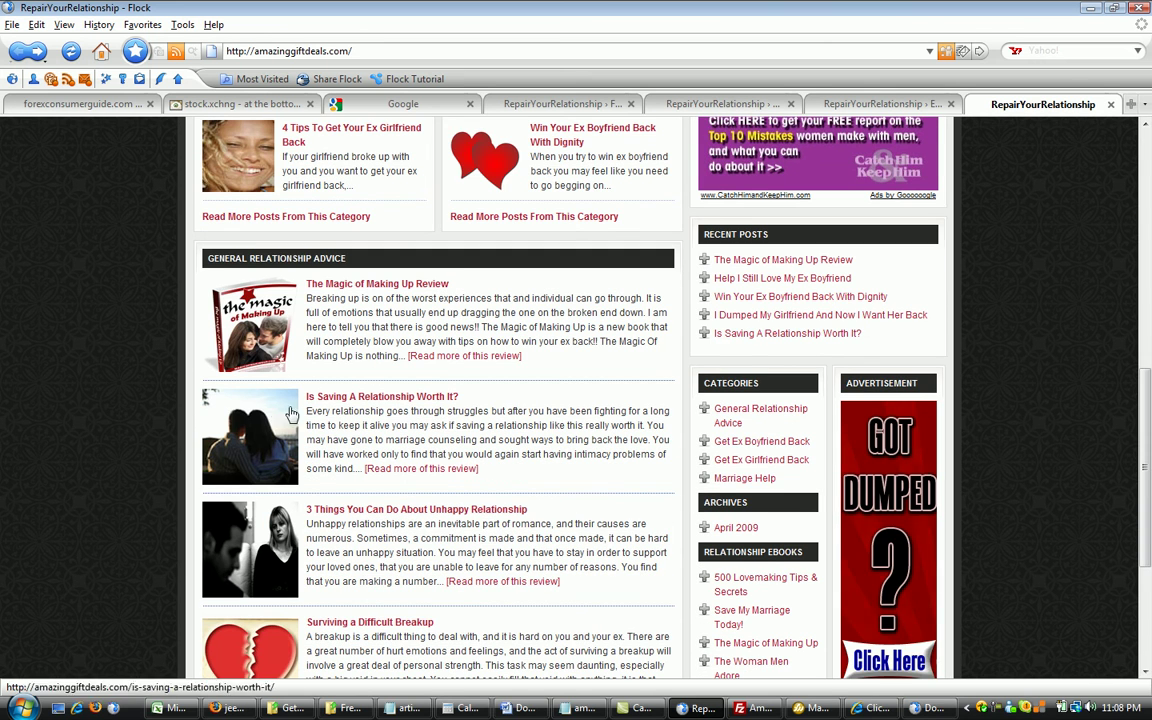